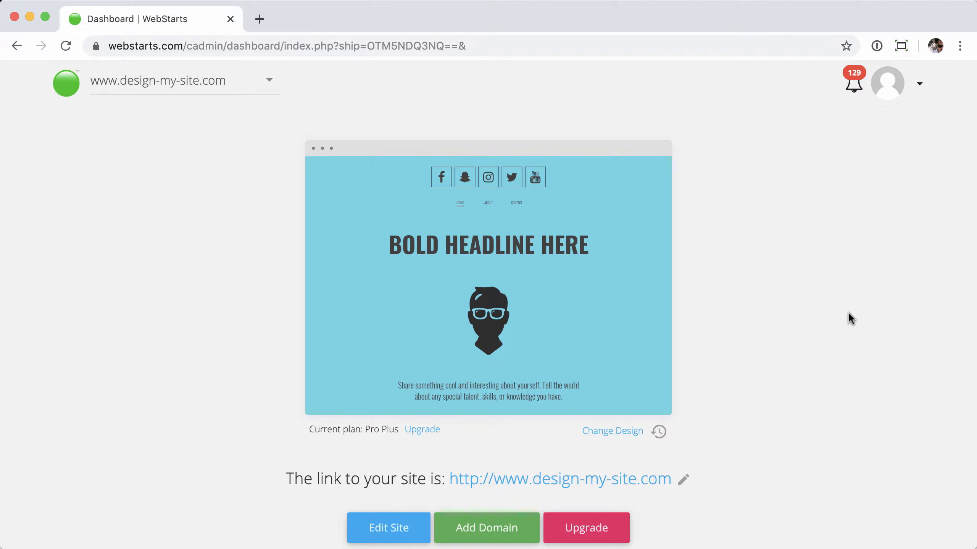
# - Open the Domestic rule for editing in the store's shipping settings and go to its shipping calculation
pyautogui.scroll(-10, 850, 318)
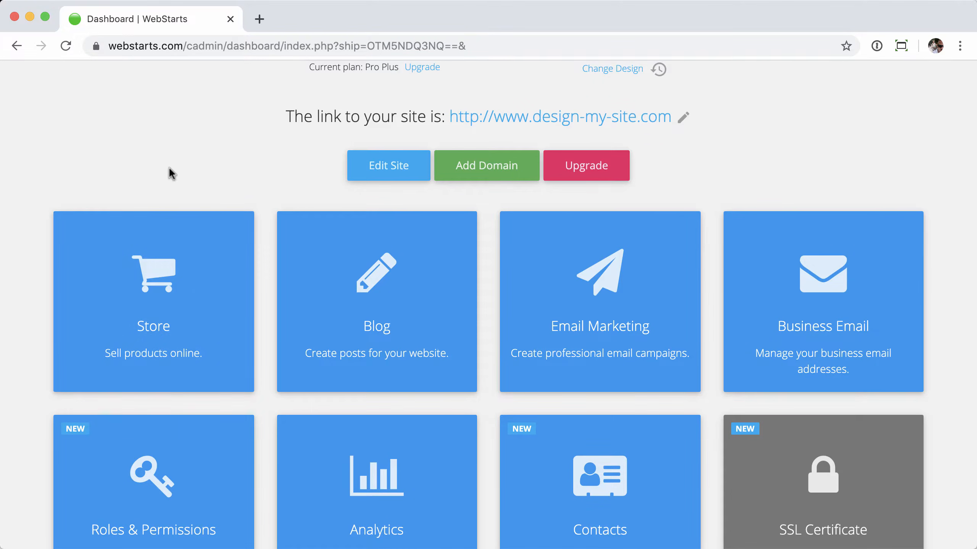
pyautogui.click(155, 304)
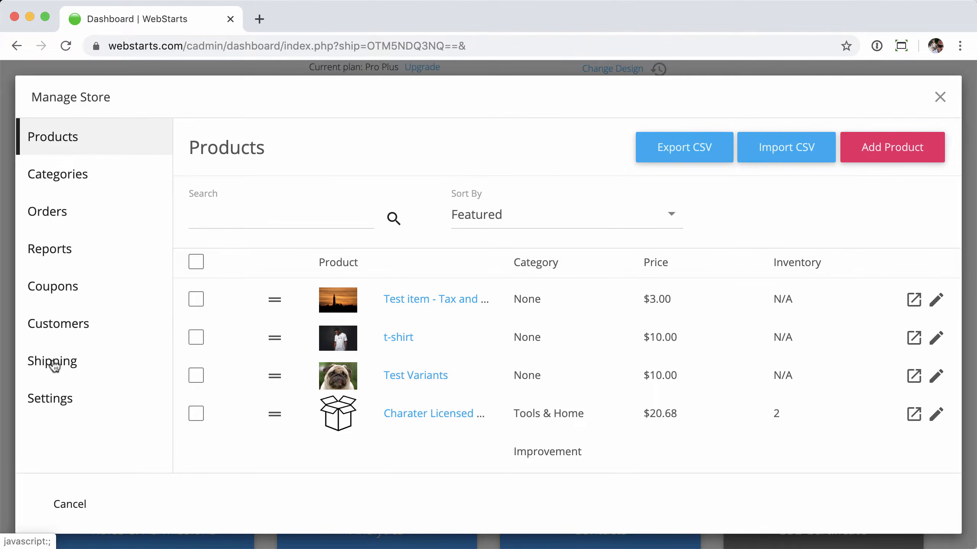
pyautogui.click(53, 366)
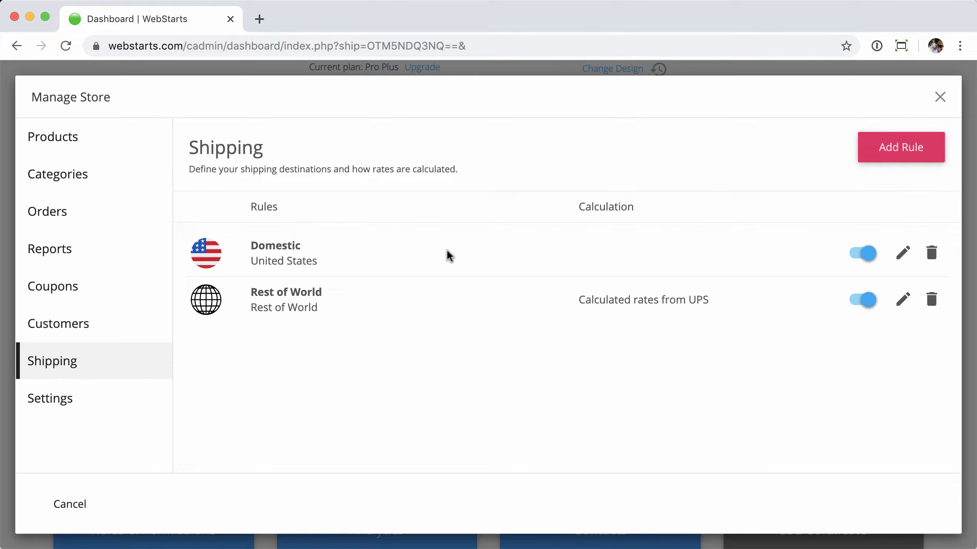
pyautogui.click(903, 254)
pyautogui.scroll(-4, 683, 250)
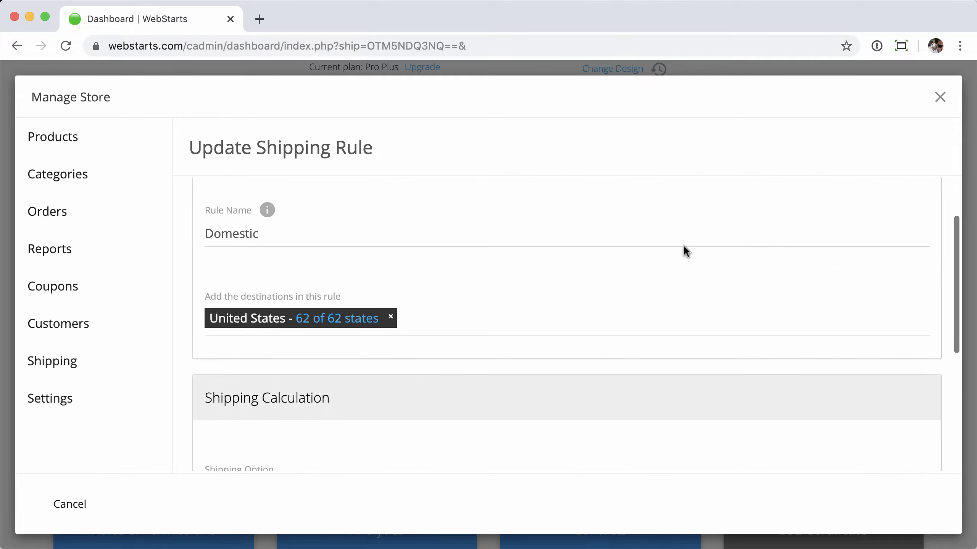
pyautogui.scroll(-3, 683, 250)
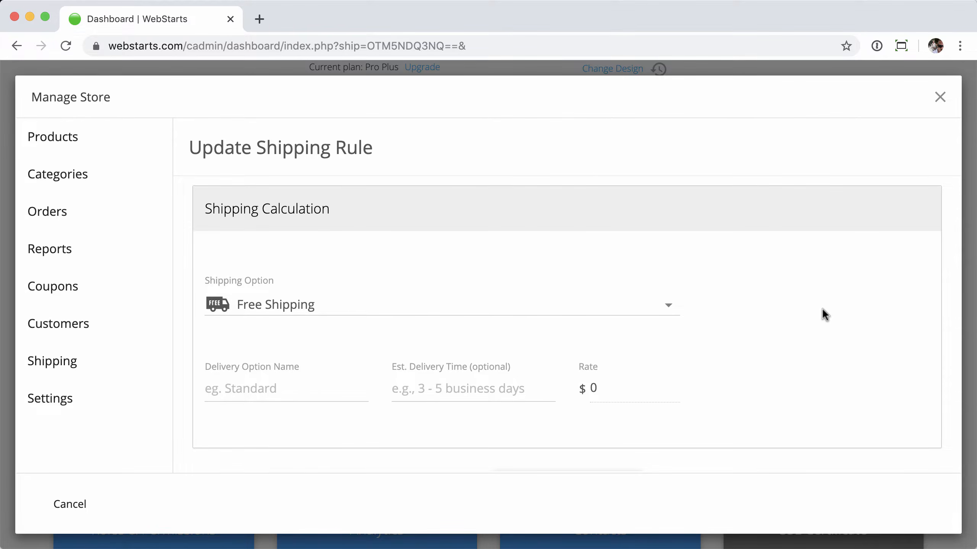
# - Name the delivery option "Free Shipping" with an estimated delivery time of "3 - 5 Business Days", and save the Domestic rule
pyautogui.click(302, 380)
pyautogui.write('Fre')
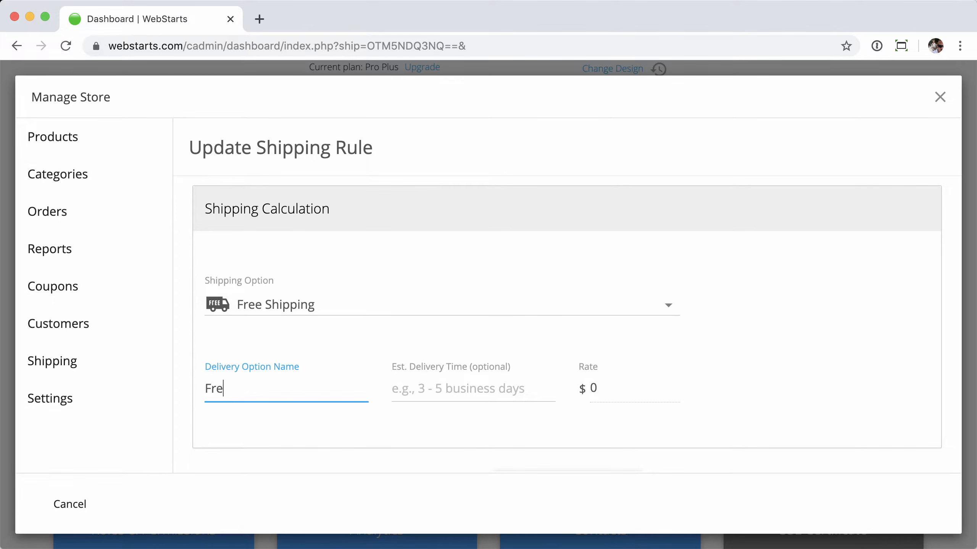
pyautogui.write('e Shipp')
pyautogui.write('iong')
pyautogui.press('BackSpace')
pyautogui.press('BackSpace')
pyautogui.press('BackSpace')
pyautogui.write('ng')
pyautogui.click(430, 383)
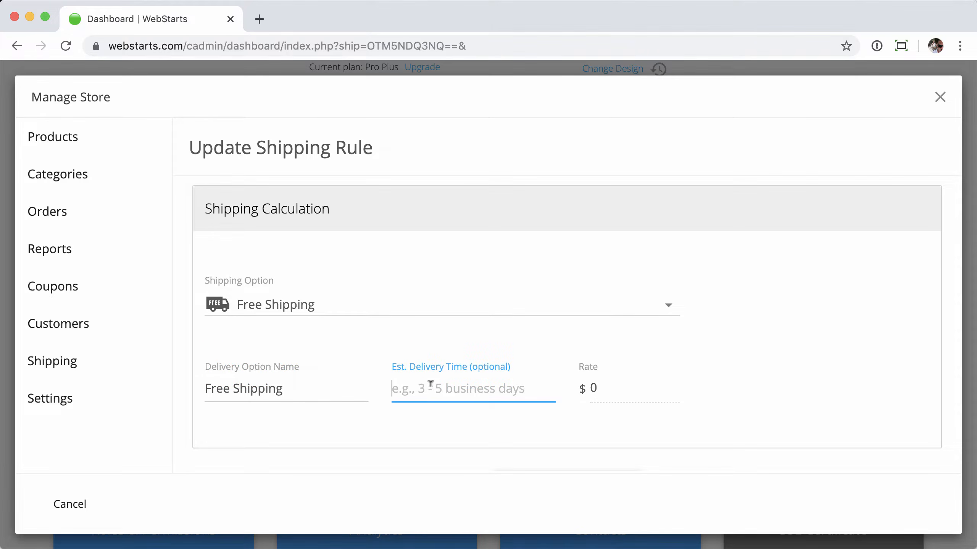
pyautogui.write('3 - 5 ')
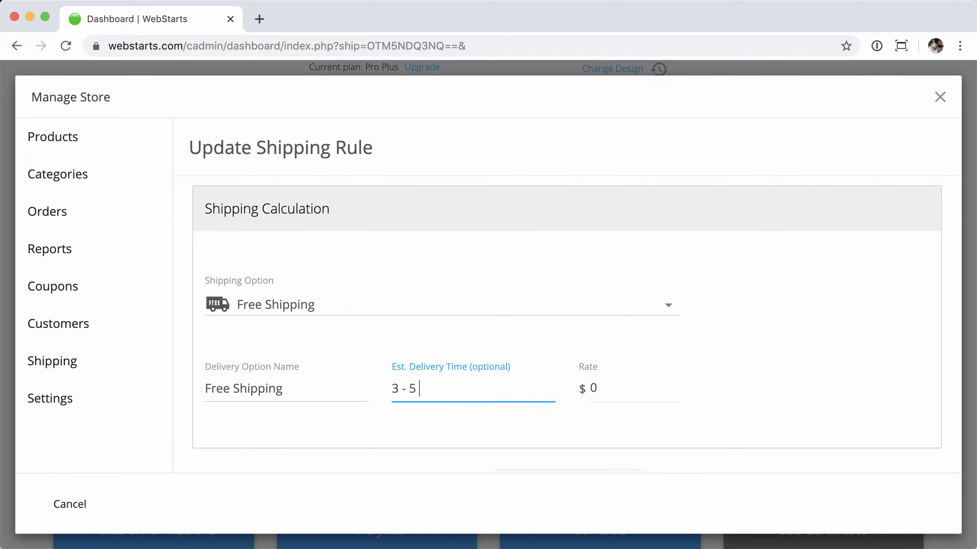
pyautogui.write('Business Days')
pyautogui.click(490, 426)
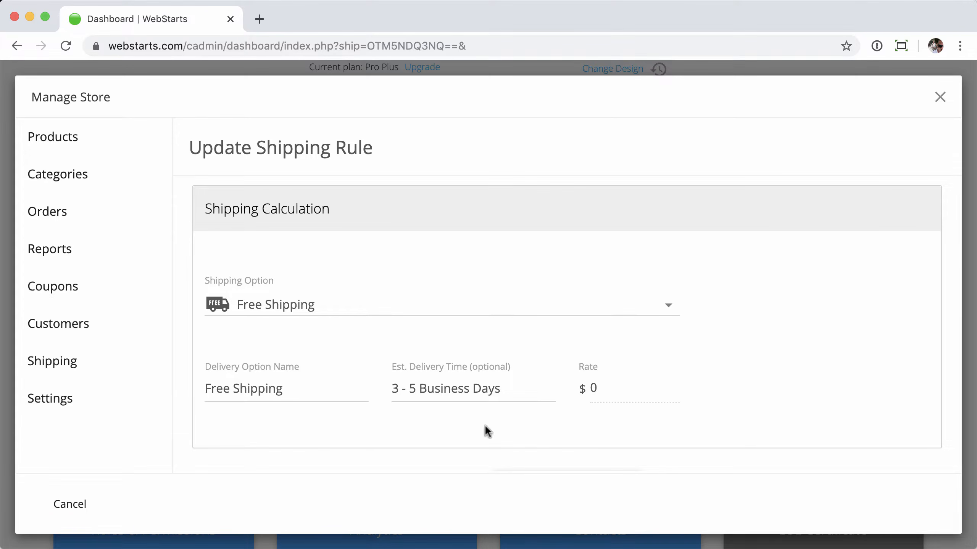
pyautogui.scroll(-2, 488, 430)
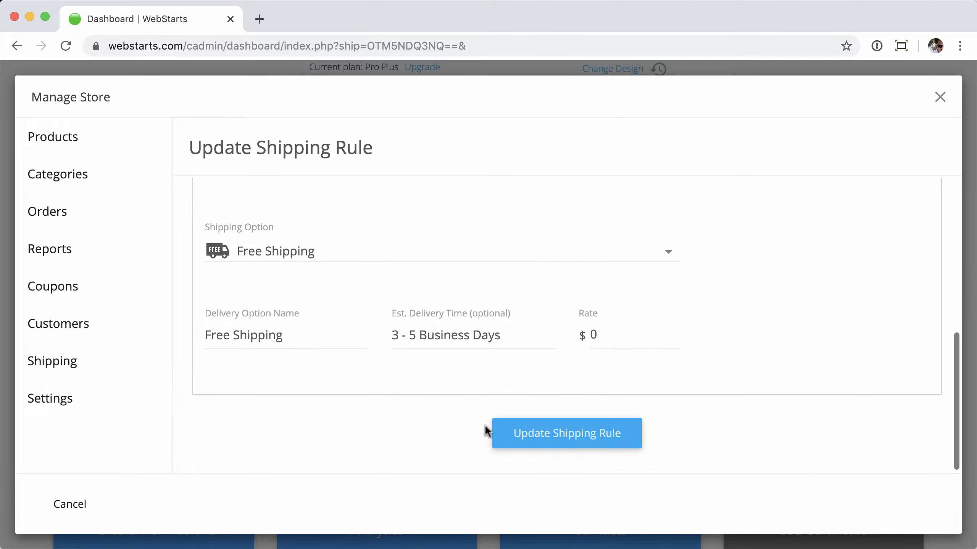
pyautogui.click(560, 444)
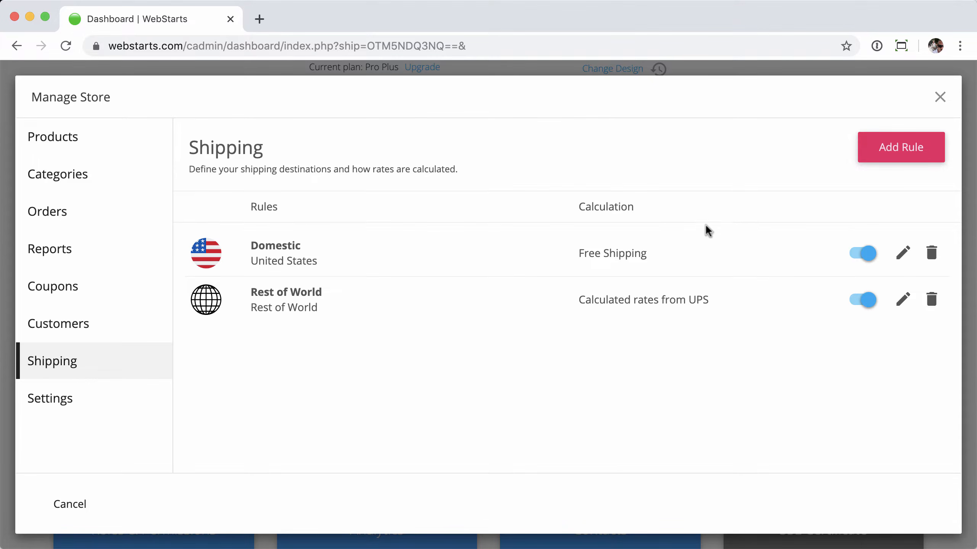
# - Switch the Domestic rule's shipping option to Flat Rate and rename its delivery option "Standard Shipping"
pyautogui.click(904, 255)
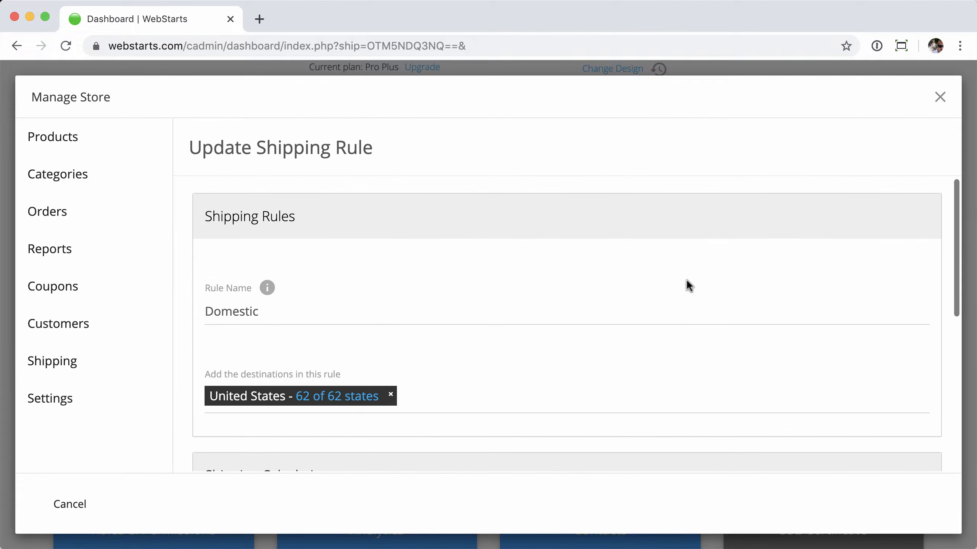
pyautogui.scroll(-5, 572, 291)
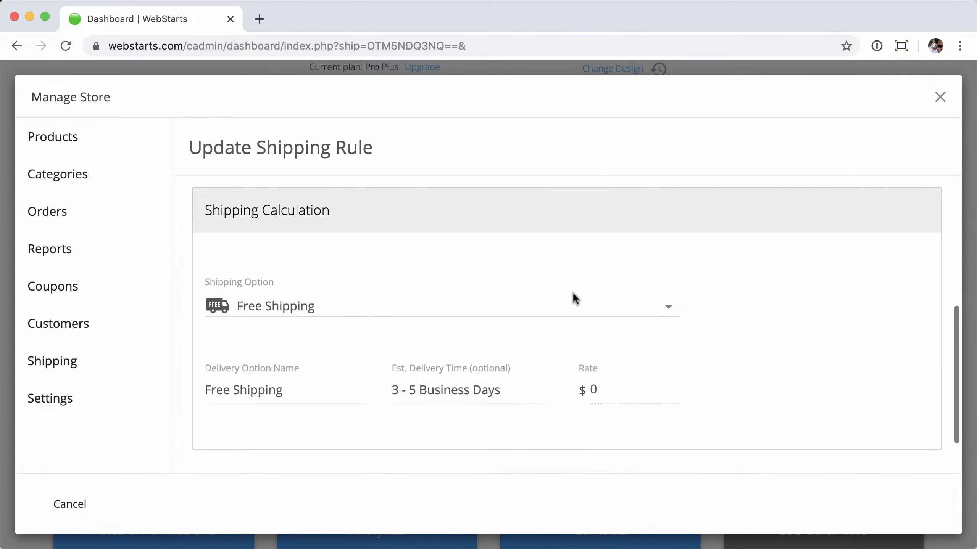
pyautogui.click(441, 305)
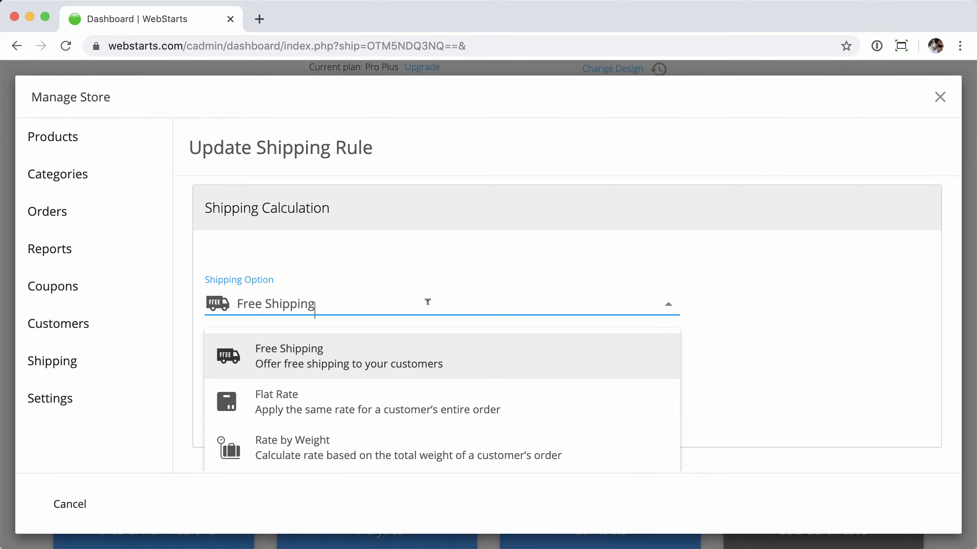
pyautogui.click(399, 402)
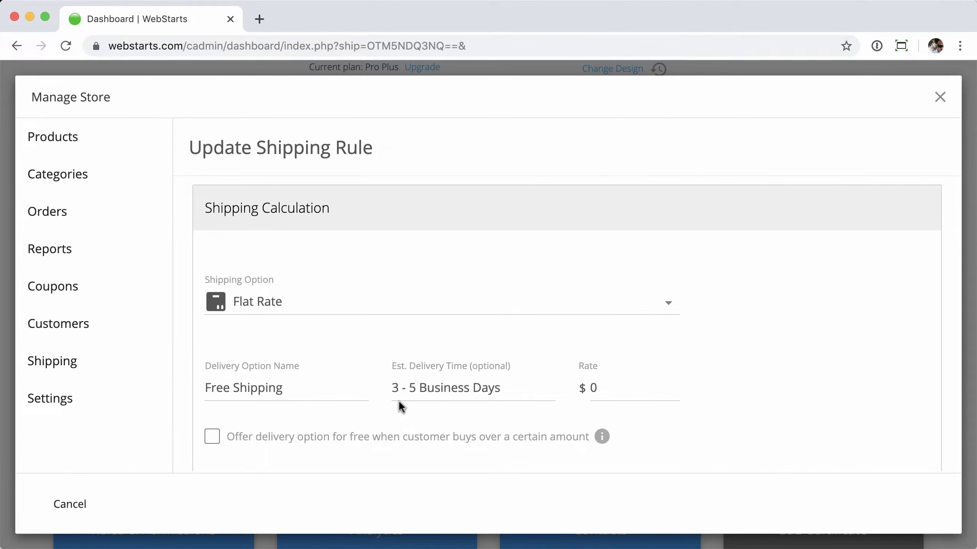
pyautogui.doubleClick(244, 383)
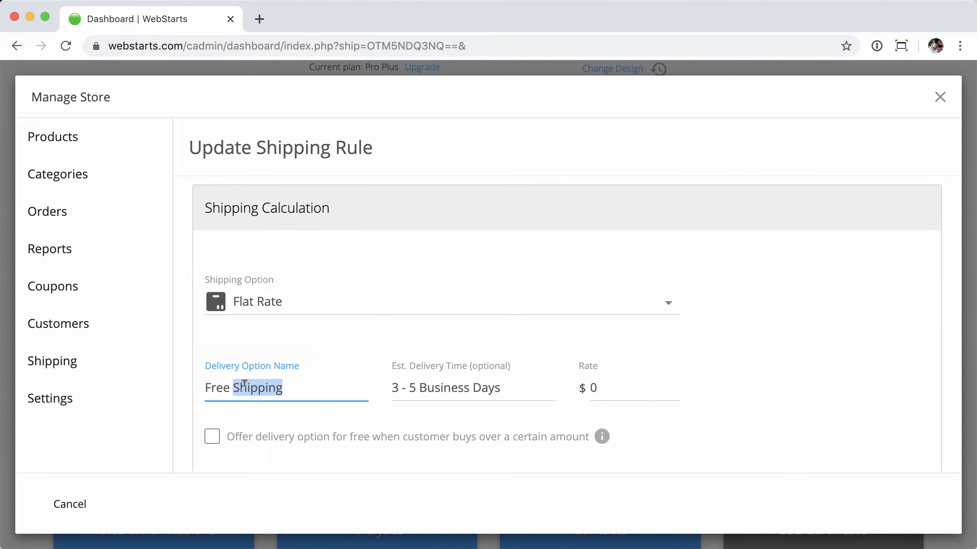
pyautogui.tripleClick(244, 382)
pyautogui.write('Stan')
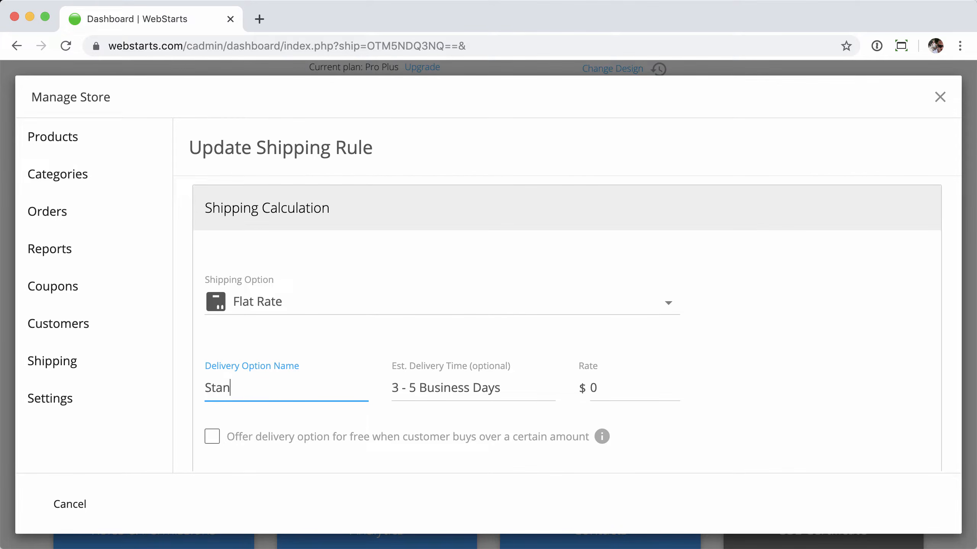
pyautogui.write('dard Shipping')
# - Set the rate of the Standard Shipping delivery option to $10
pyautogui.click(410, 384)
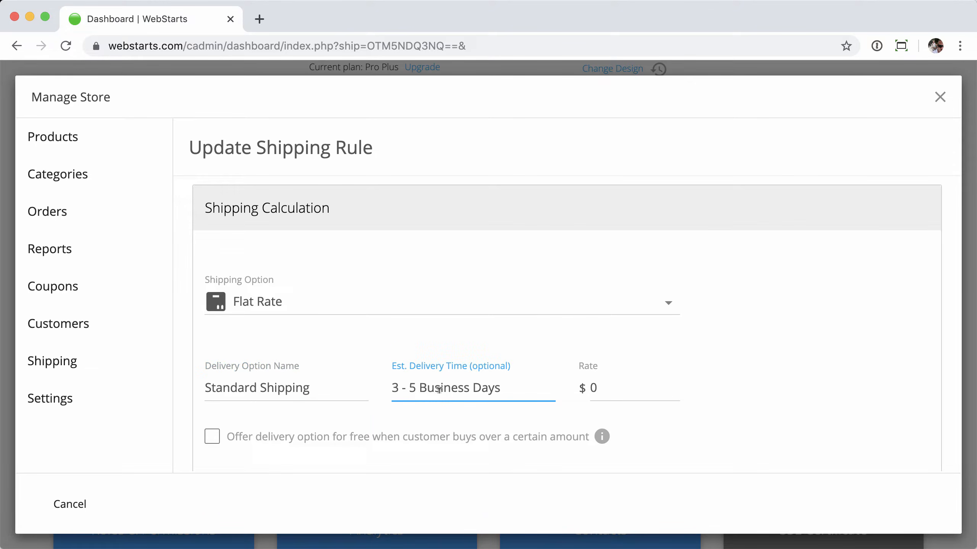
pyautogui.click(606, 384)
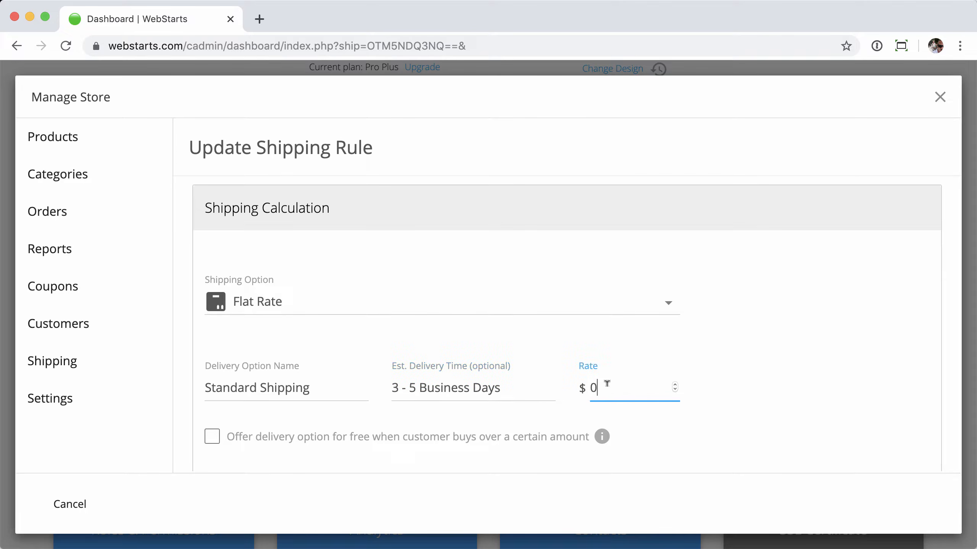
pyautogui.press('BackSpace')
pyautogui.write('10')
pyautogui.click(704, 455)
# - Offer the Standard Shipping option for free when the customer buys over $100
pyautogui.scroll(-1, 269, 454)
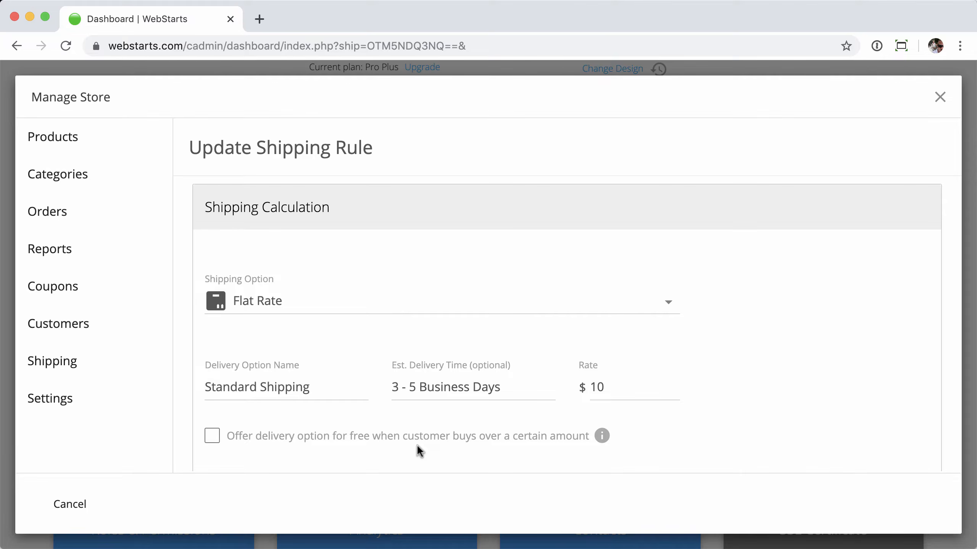
pyautogui.click(211, 440)
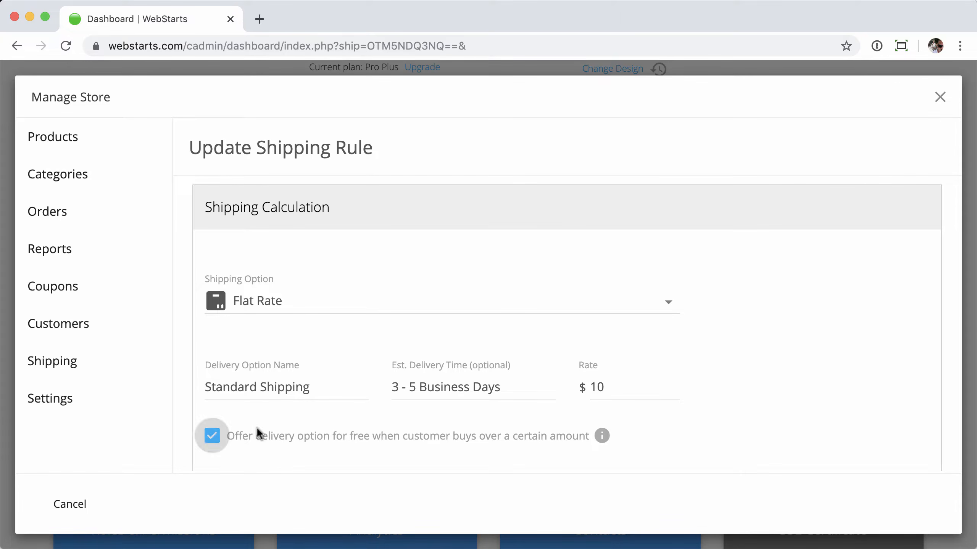
pyautogui.scroll(-3, 372, 406)
pyautogui.click(284, 357)
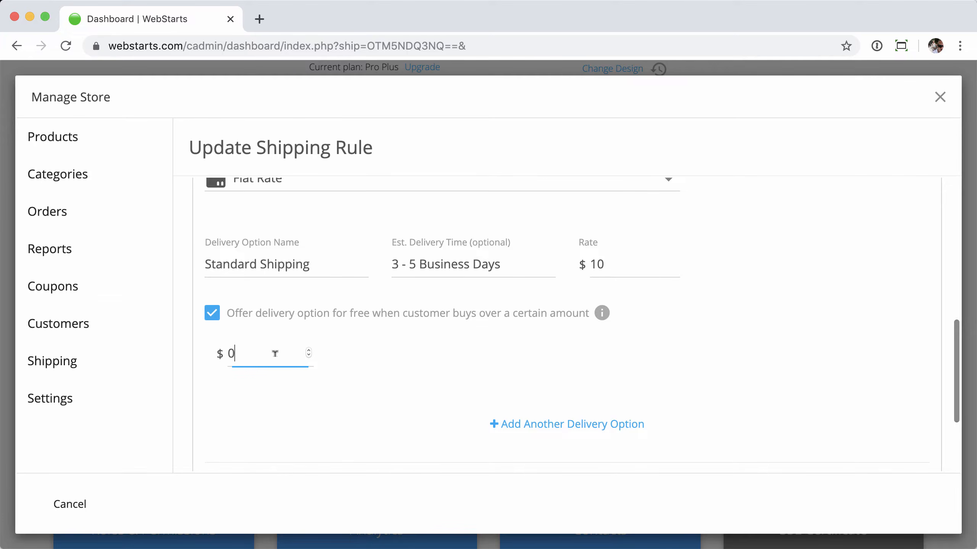
pyautogui.press('BackSpace')
pyautogui.write('100')
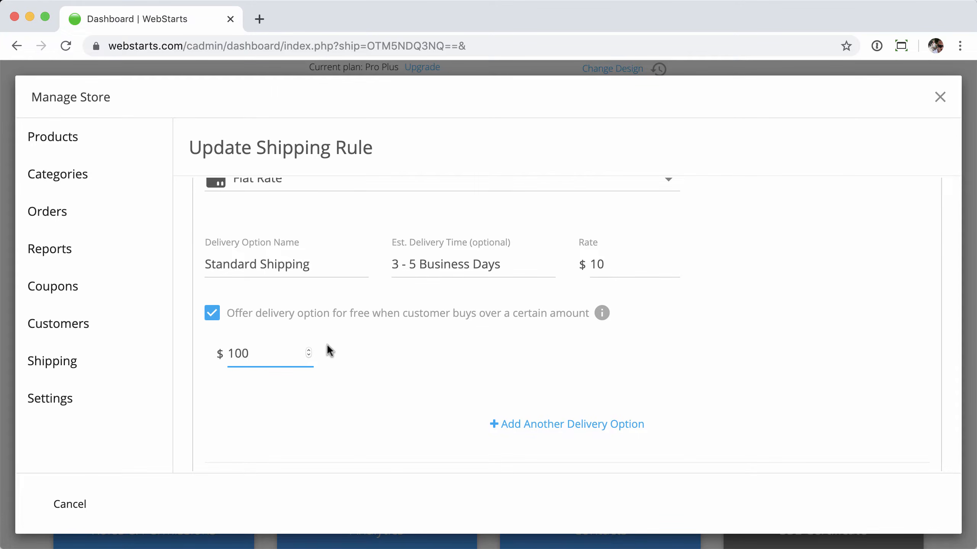
pyautogui.click(383, 342)
# - Add another delivery option named "2 Day Air" with an estimated delivery time of "1 - 2 Business Days"
pyautogui.scroll(-3, 384, 345)
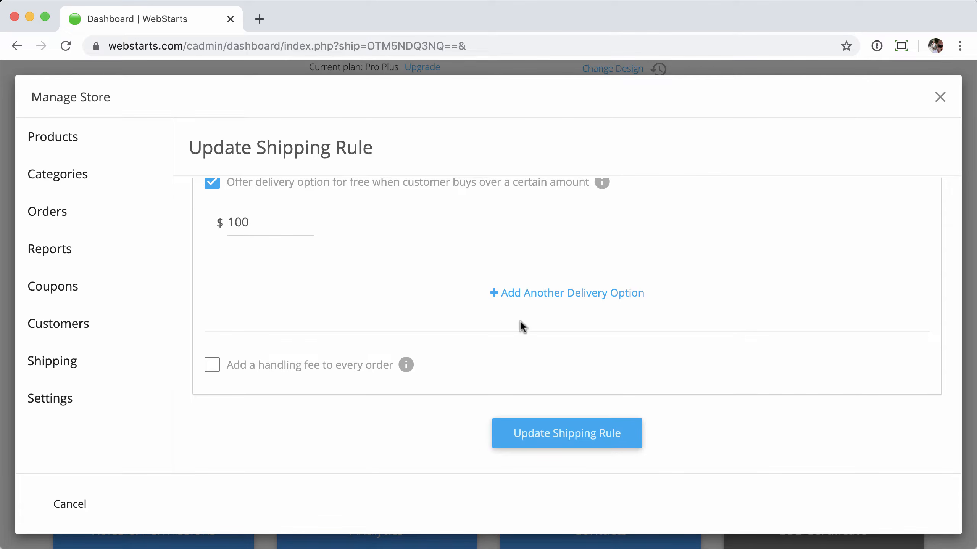
pyautogui.scroll(4, 455, 287)
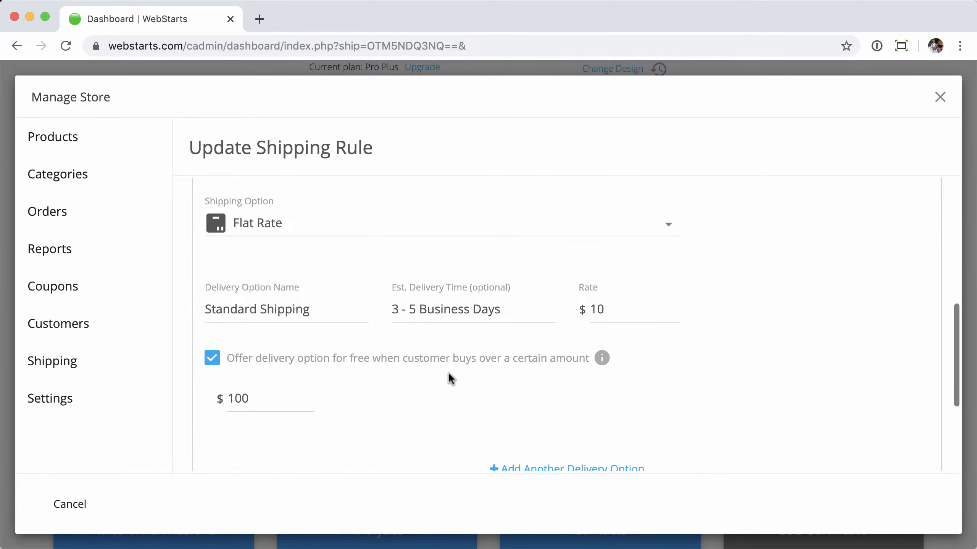
pyautogui.scroll(-2, 448, 375)
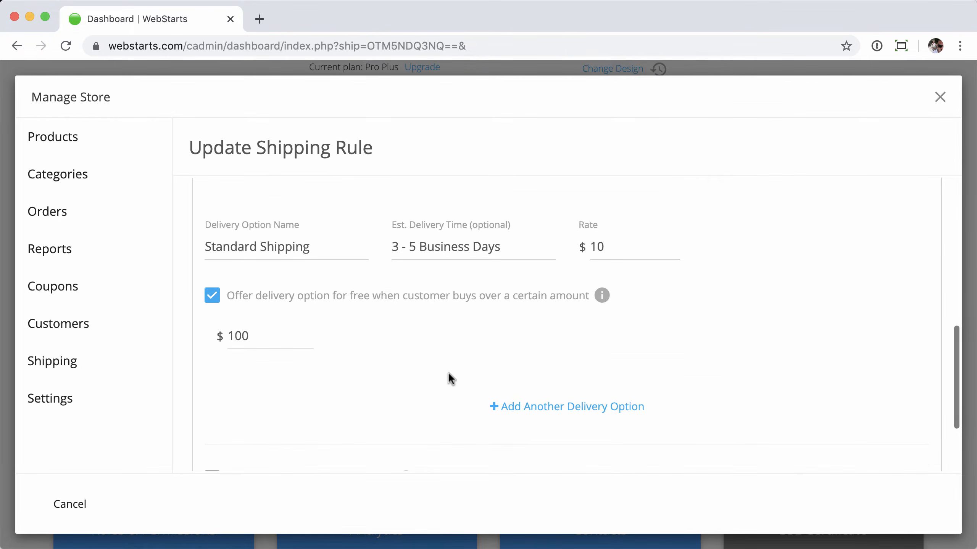
pyautogui.click(543, 408)
pyautogui.click(288, 452)
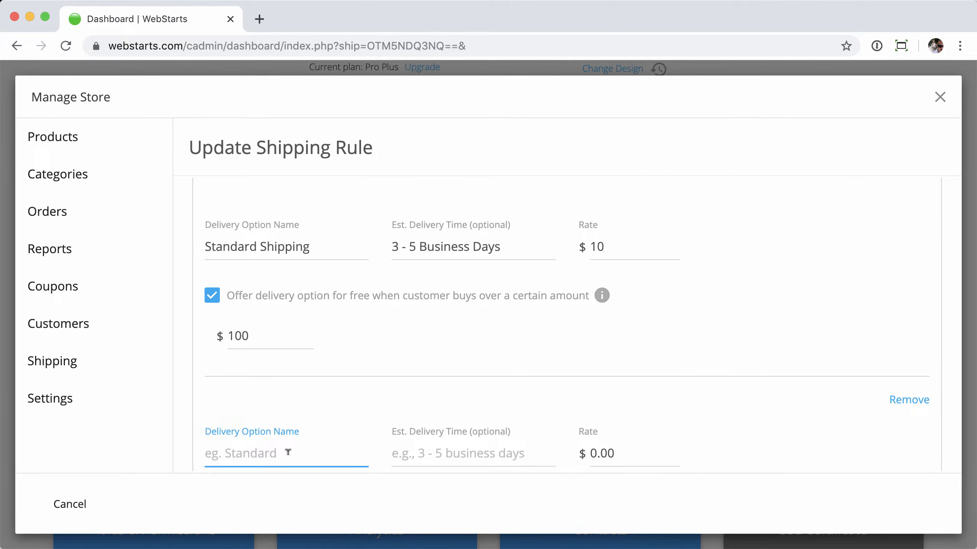
pyautogui.write('2 Day Air')
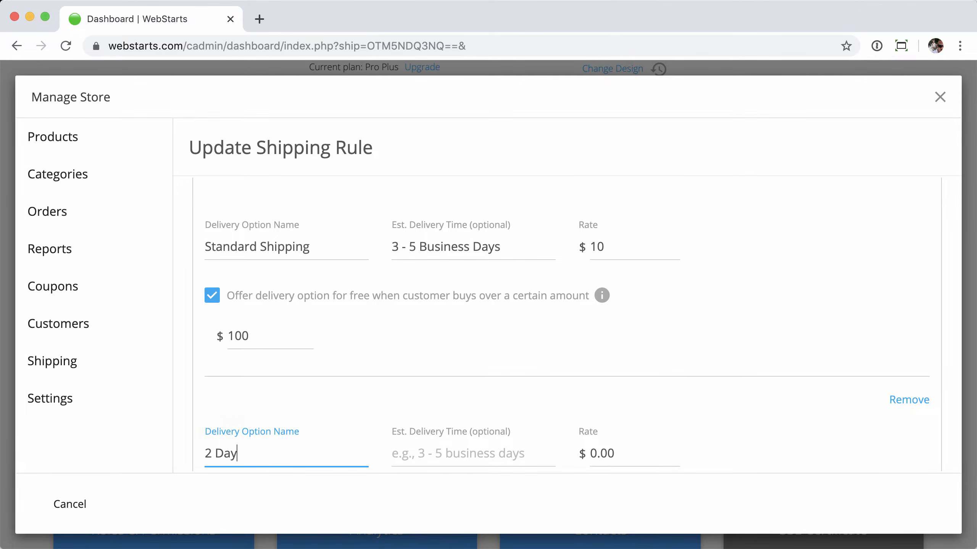
pyautogui.click(479, 453)
pyautogui.write('1 ')
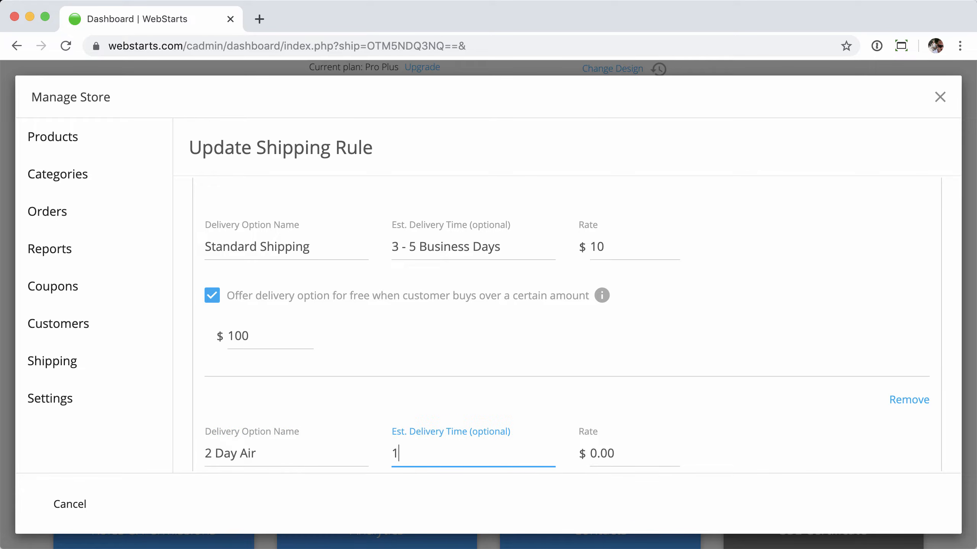
pyautogui.write('- 2 Business Days')
# - Set the rate of the 2 Day Air delivery option to $25
pyautogui.click(632, 454)
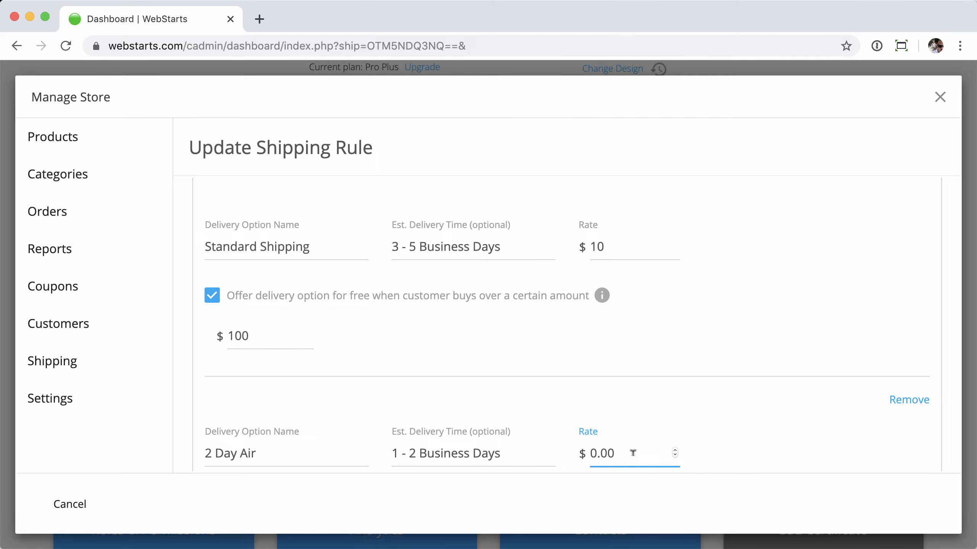
pyautogui.press('BackSpace')
pyautogui.press('BackSpace')
pyautogui.press('BackSpace')
pyautogui.press('BackSpace')
pyautogui.write('25')
pyautogui.click(737, 455)
# - Add a handling fee of $5.99 to every order under the Domestic shipping rule
pyautogui.scroll(-1, 737, 454)
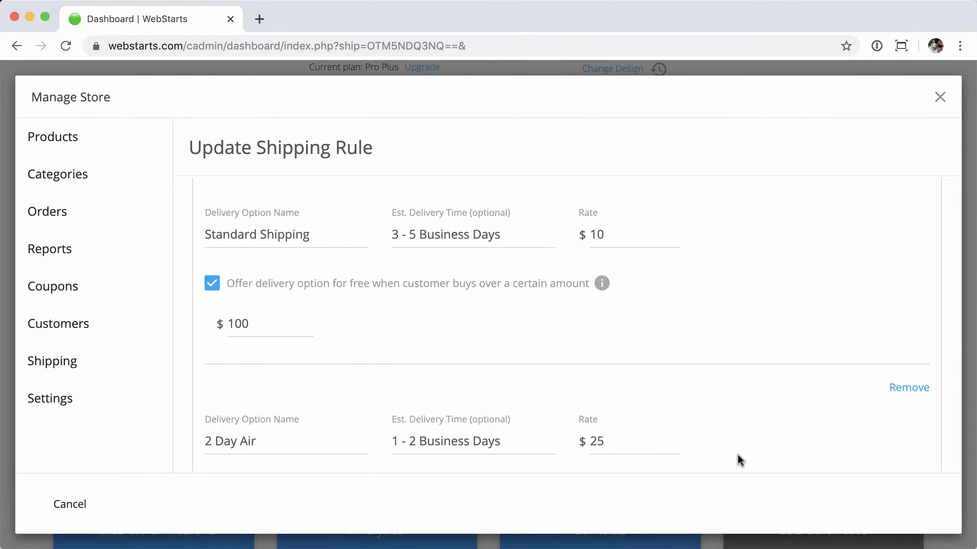
pyautogui.scroll(-5, 737, 454)
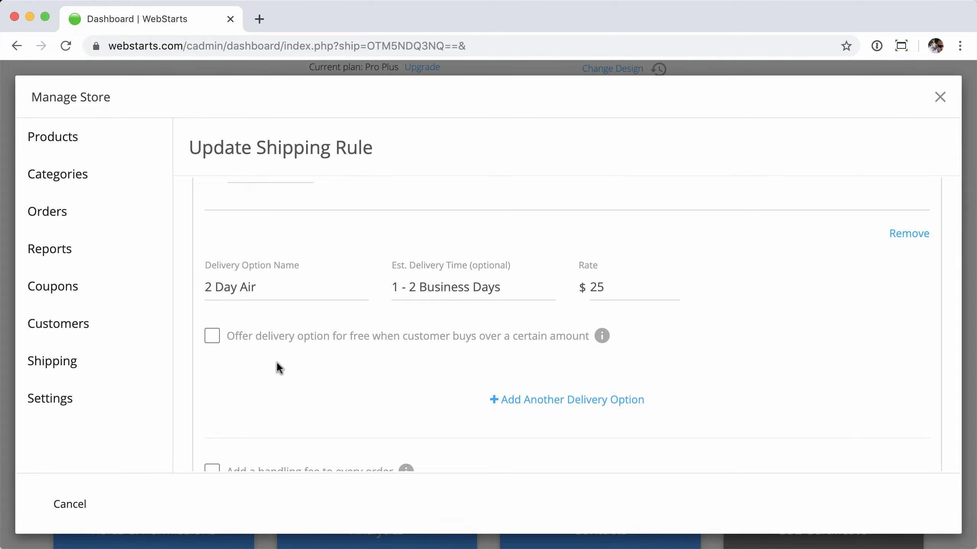
pyautogui.scroll(-5, 277, 363)
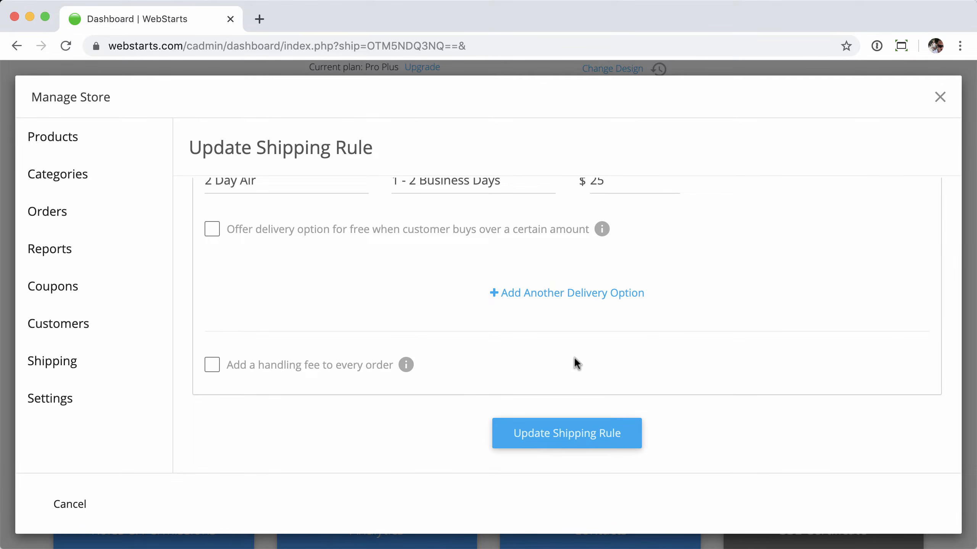
pyautogui.click(212, 366)
pyautogui.click(284, 398)
pyautogui.write('5.99')
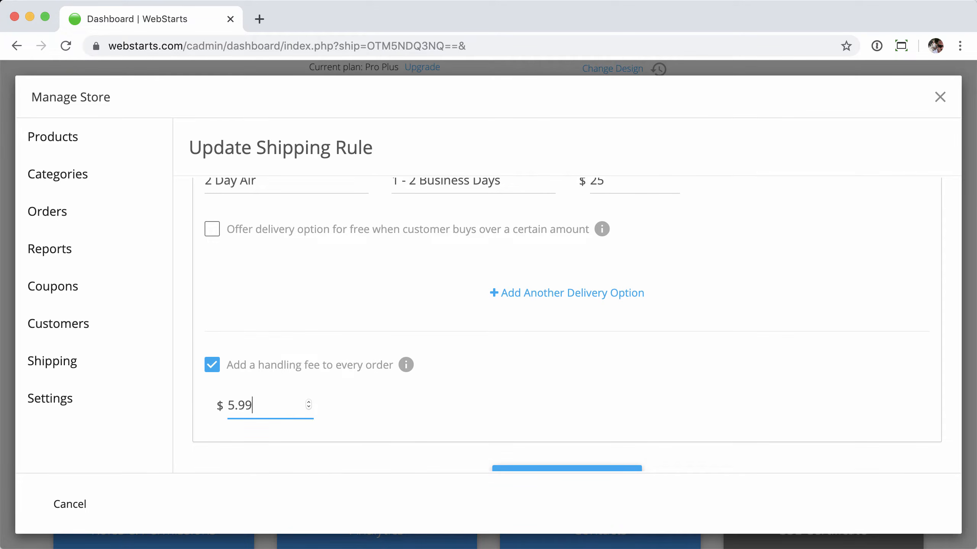
pyautogui.click(335, 435)
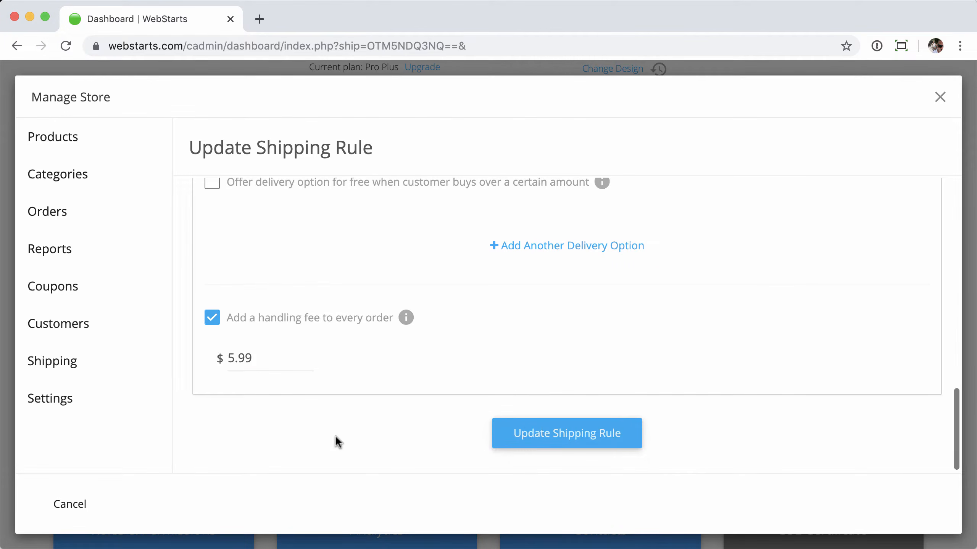
# - Save the Domestic shipping rule and reopen it for editing at its shipping calculation
pyautogui.click(535, 430)
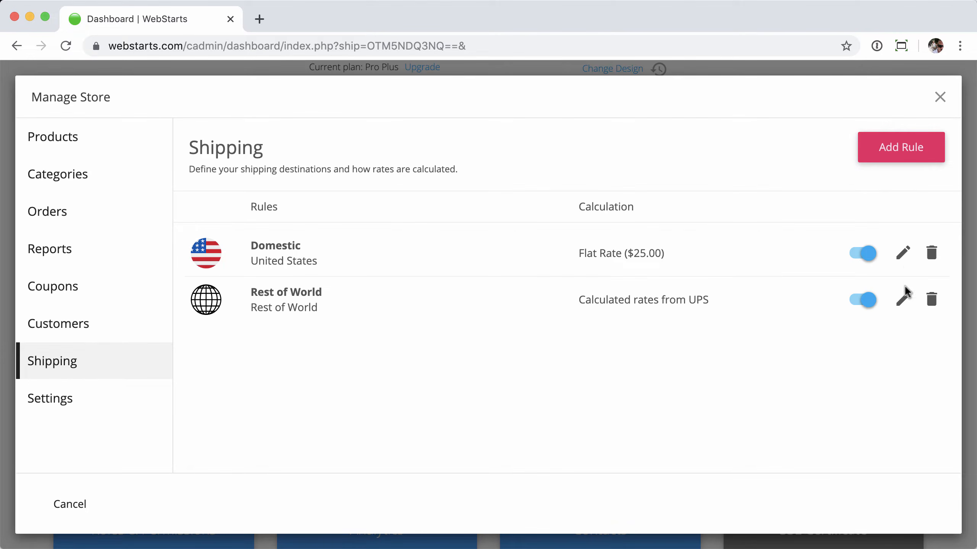
pyautogui.click(905, 259)
pyautogui.scroll(-5, 810, 238)
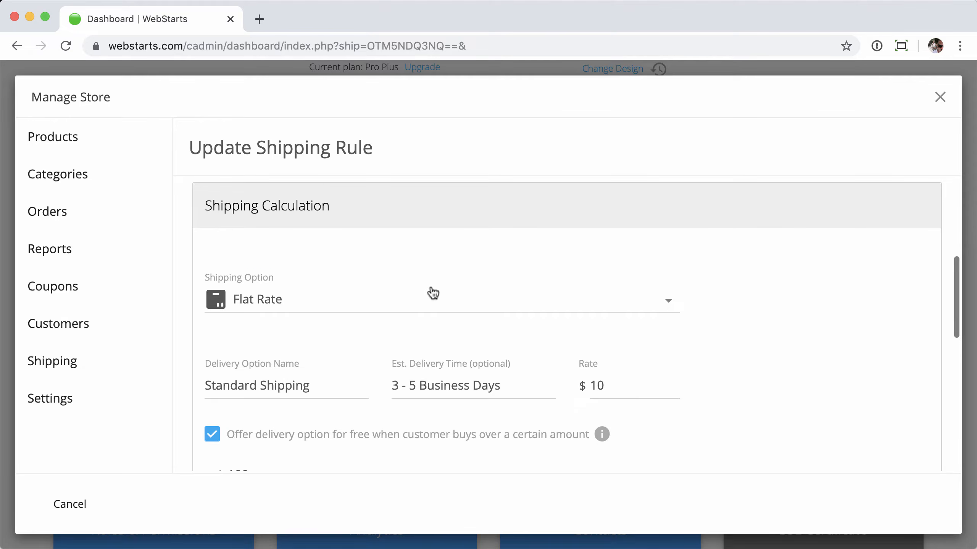
# - Try the Rate by Weight, Rate by Price and Rate by Quantity shipping options in turn for the Domestic rule
pyautogui.click(431, 286)
pyautogui.click(322, 386)
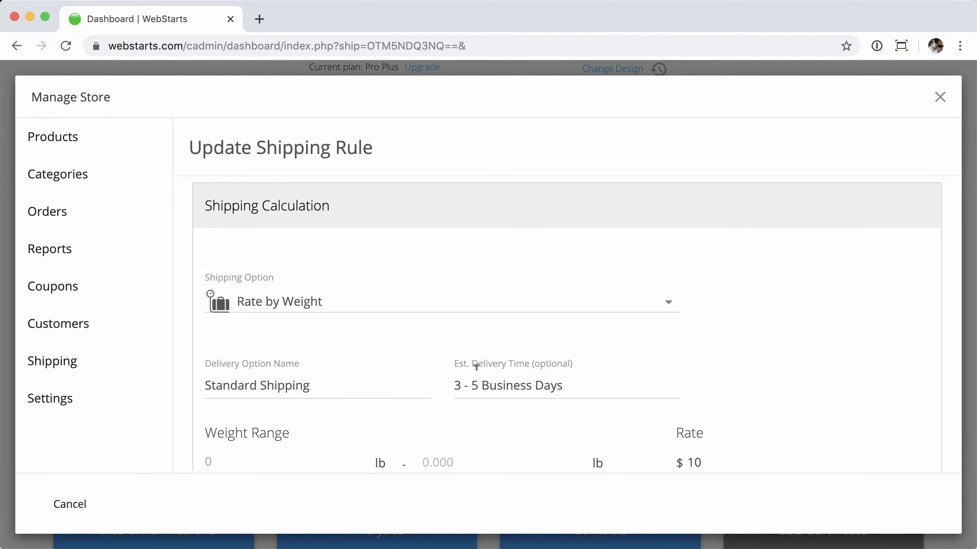
pyautogui.click(443, 304)
pyautogui.click(384, 451)
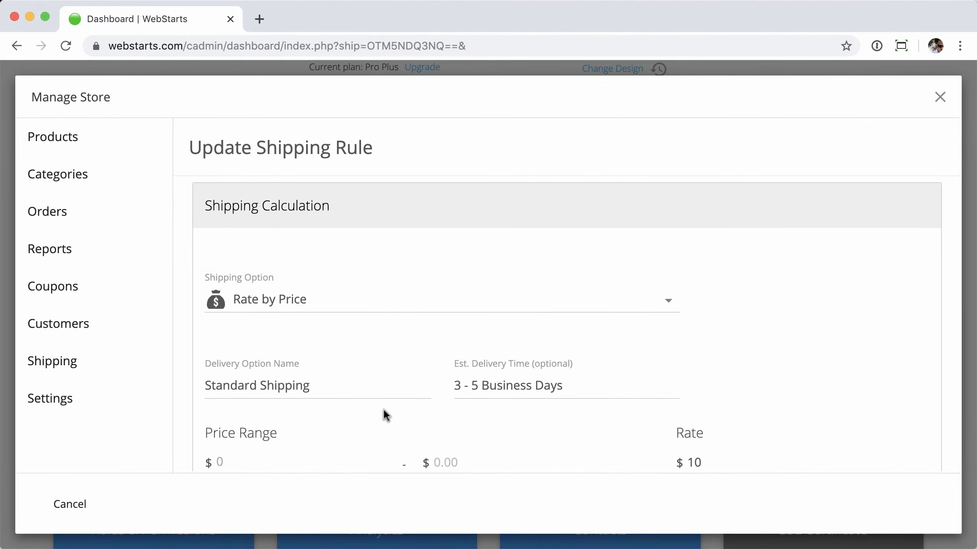
pyautogui.click(375, 301)
pyautogui.click(348, 450)
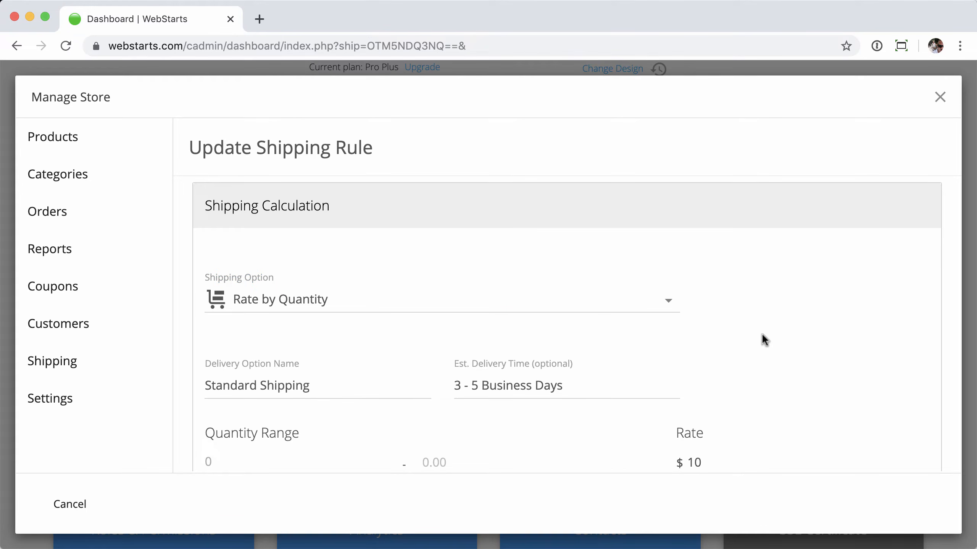
pyautogui.scroll(-3, 912, 357)
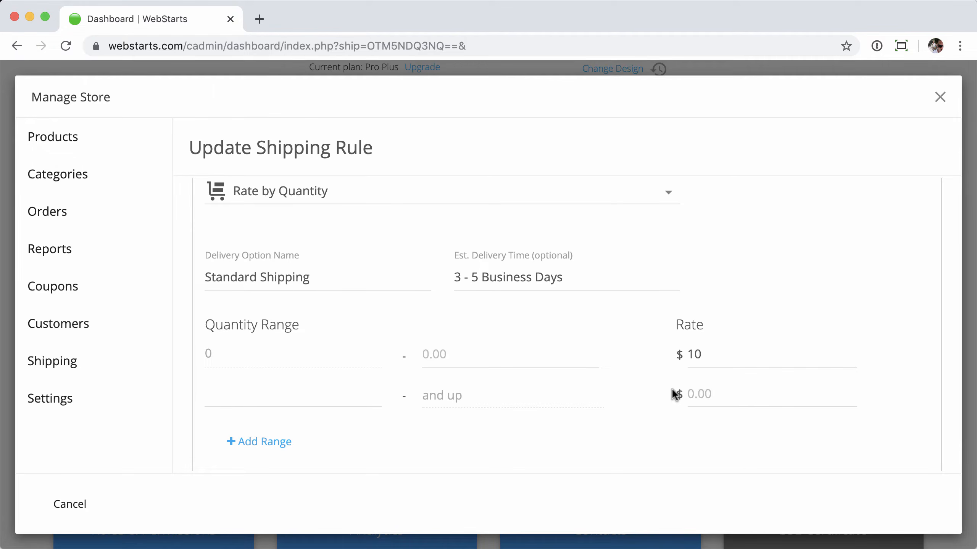
# - Switch the Domestic rule's shipping option to Rate by Weight
pyautogui.click(361, 199)
pyautogui.scroll(2, 386, 267)
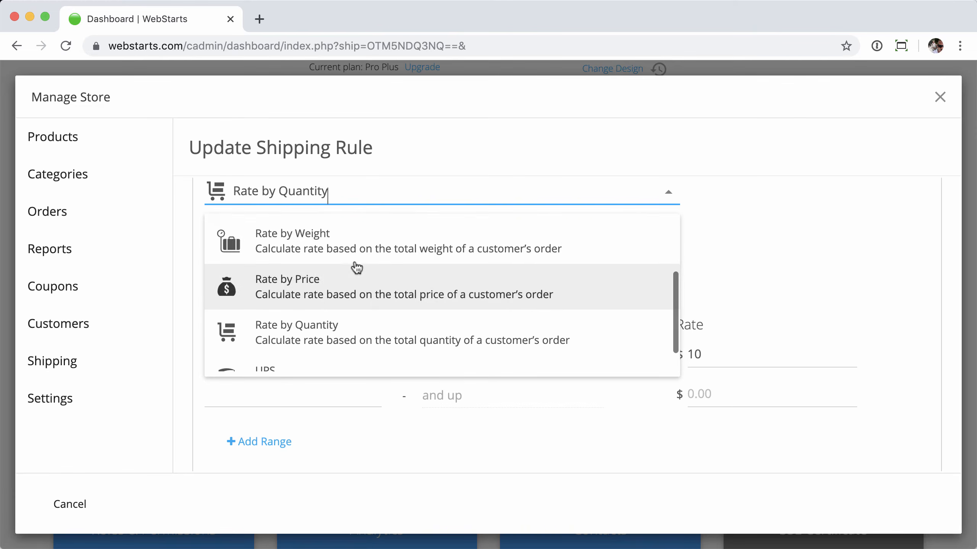
pyautogui.click(311, 243)
pyautogui.scroll(-1, 893, 196)
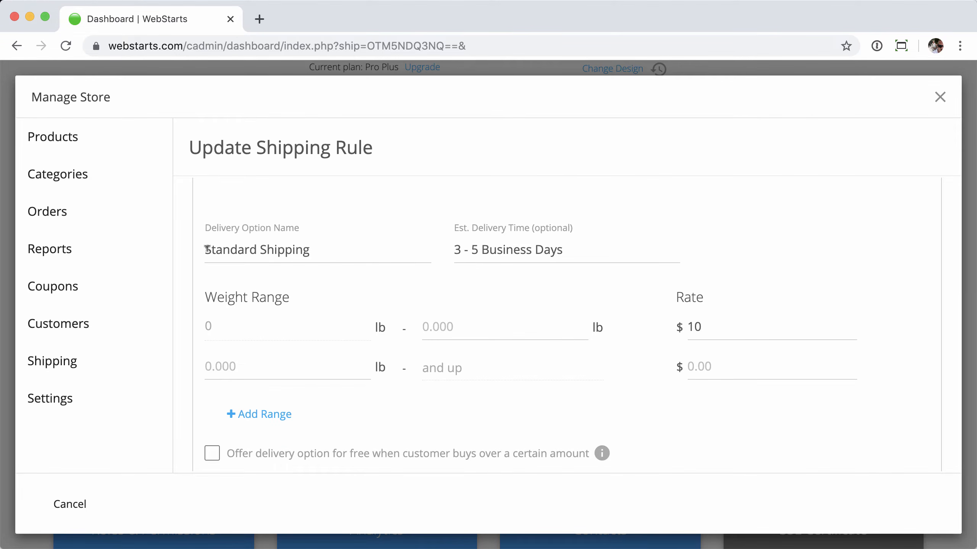
# - For Standard Shipping, end the first weight range at 5 lb and set the second range's rate to $20
pyautogui.scroll(-1, 786, 238)
pyautogui.scroll(-10, 785, 232)
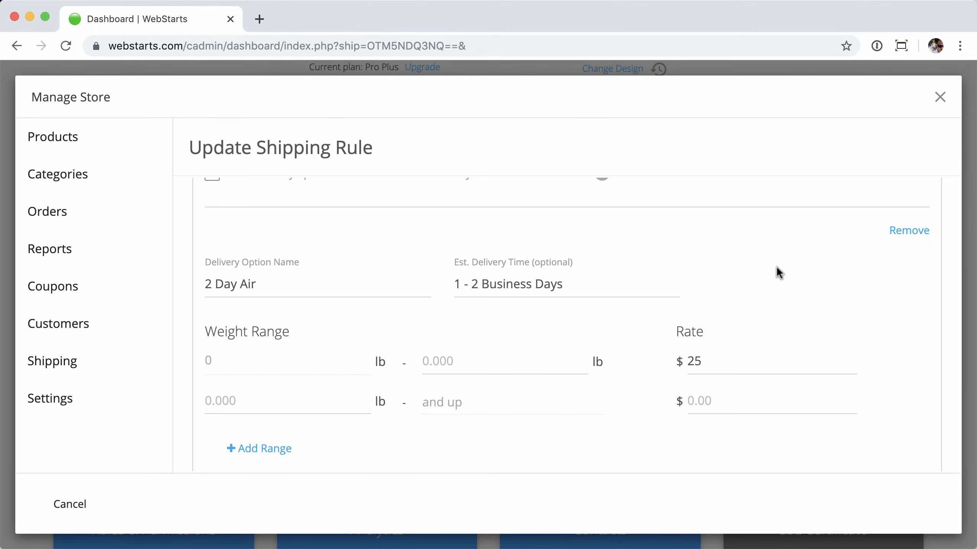
pyautogui.scroll(6, 776, 266)
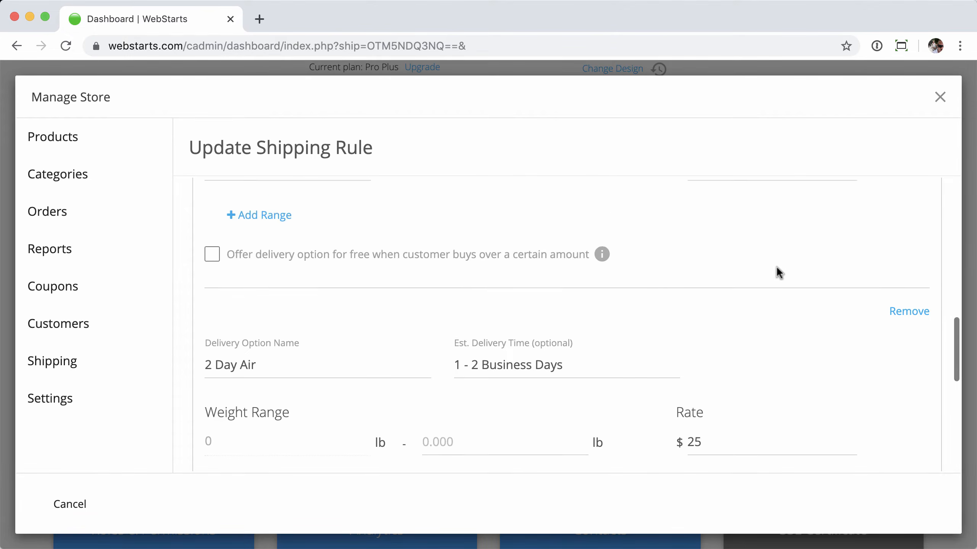
pyautogui.scroll(1, 776, 265)
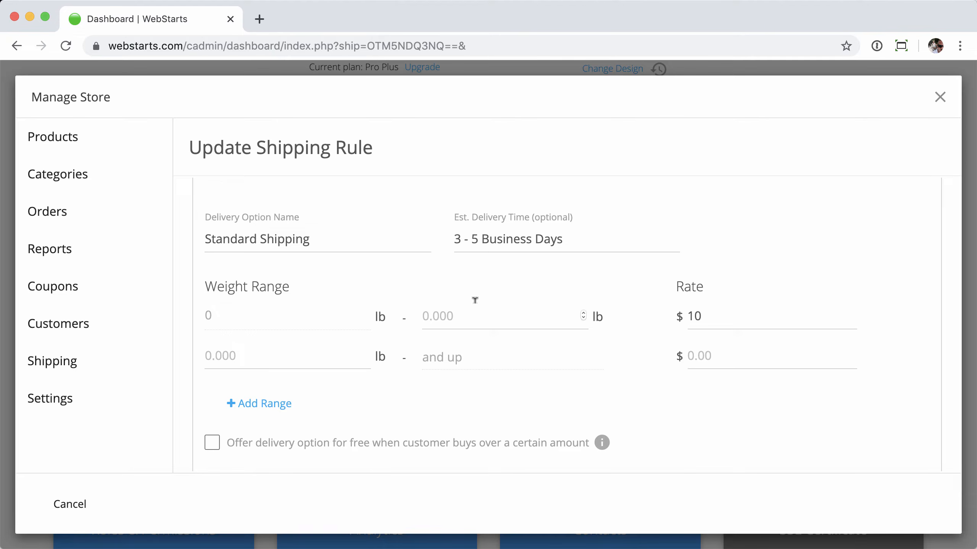
pyautogui.click(477, 315)
pyautogui.write('5')
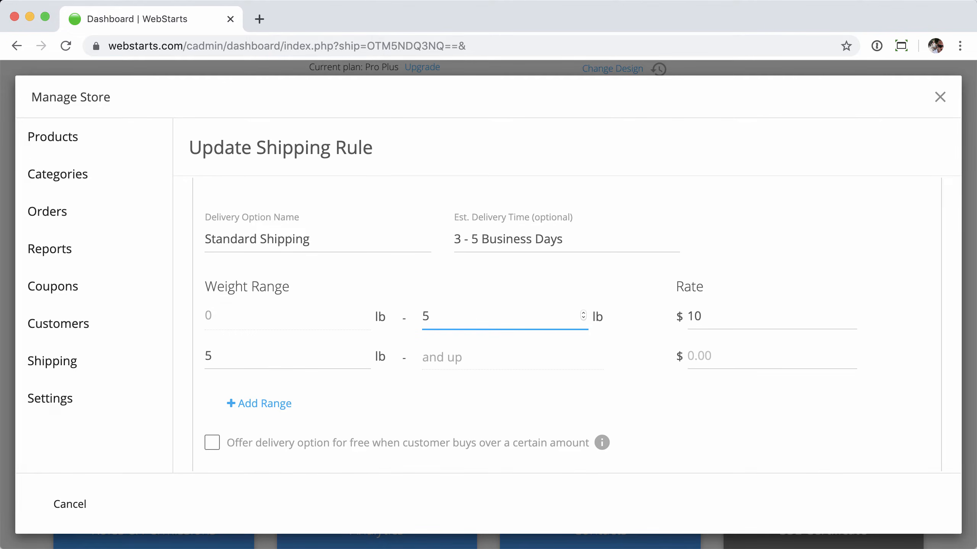
pyautogui.click(712, 316)
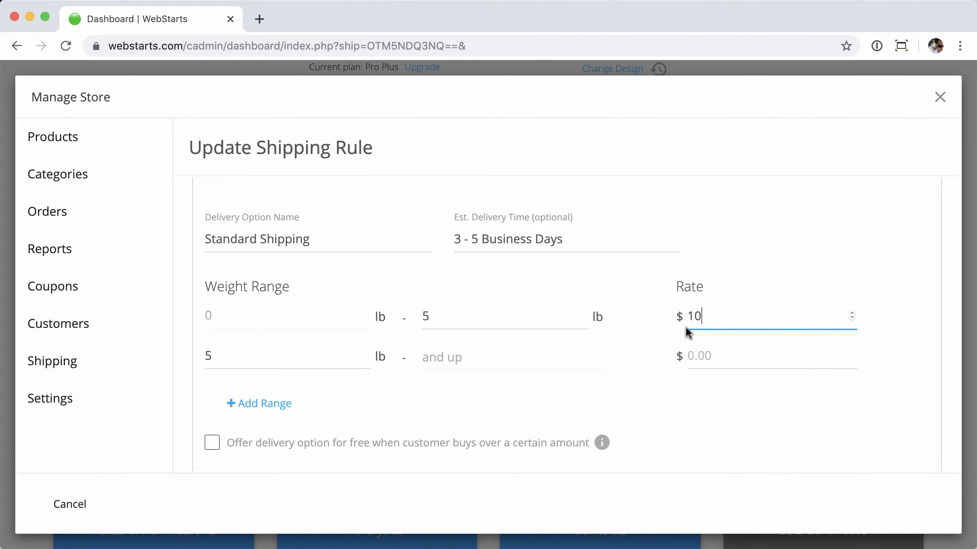
pyautogui.click(269, 359)
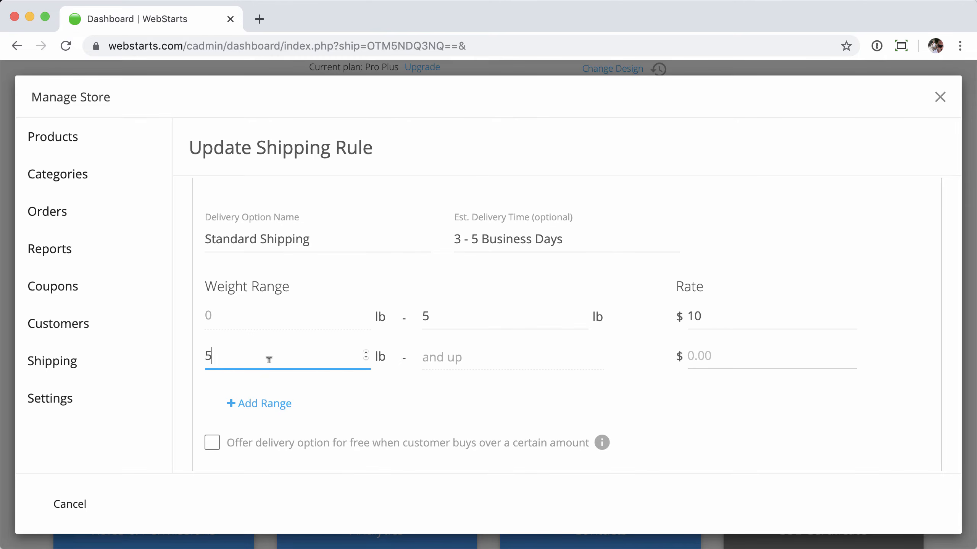
pyautogui.click(468, 356)
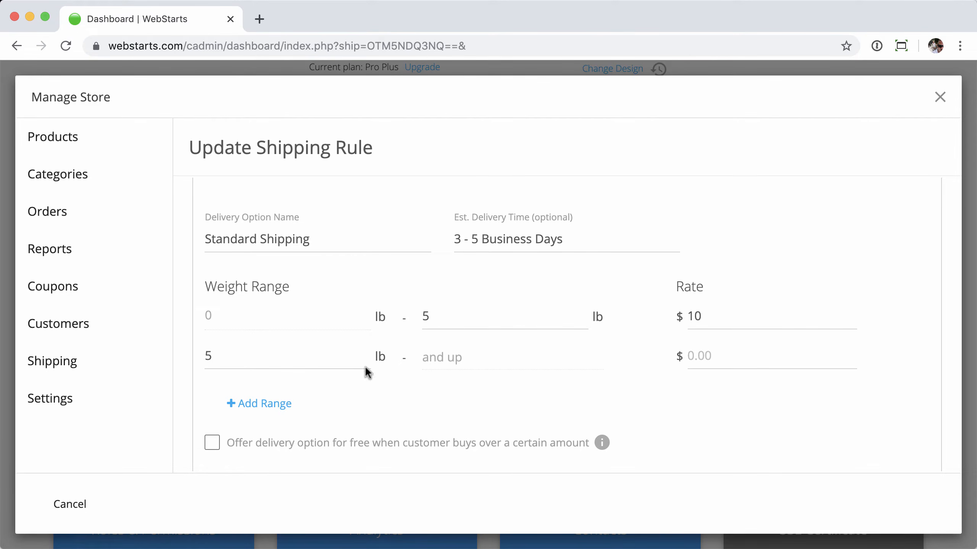
pyautogui.click(733, 351)
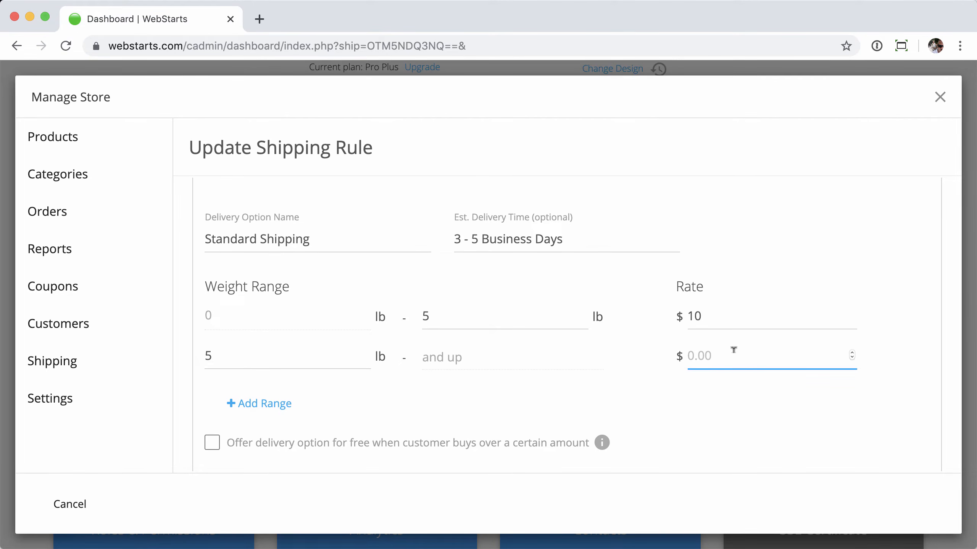
pyautogui.write('20')
pyautogui.click(914, 356)
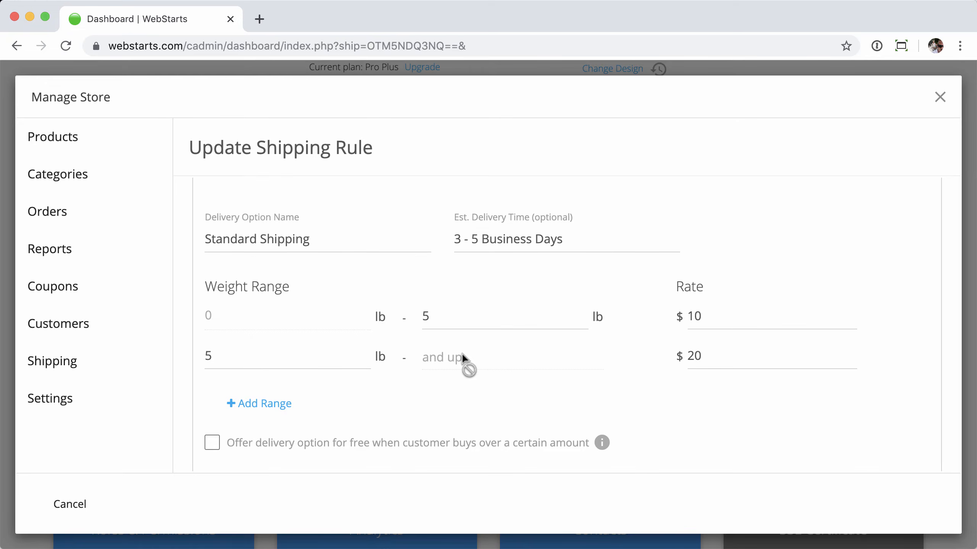
# - Add another Standard Shipping weight range, ending the second range at 10 lb and starting the last one at 10 lb
pyautogui.click(247, 404)
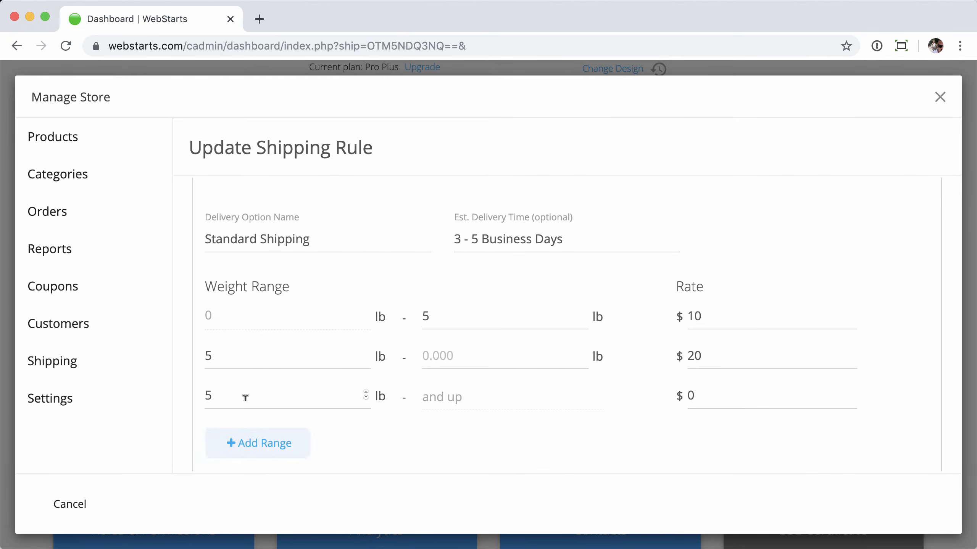
pyautogui.click(444, 356)
pyautogui.write('10')
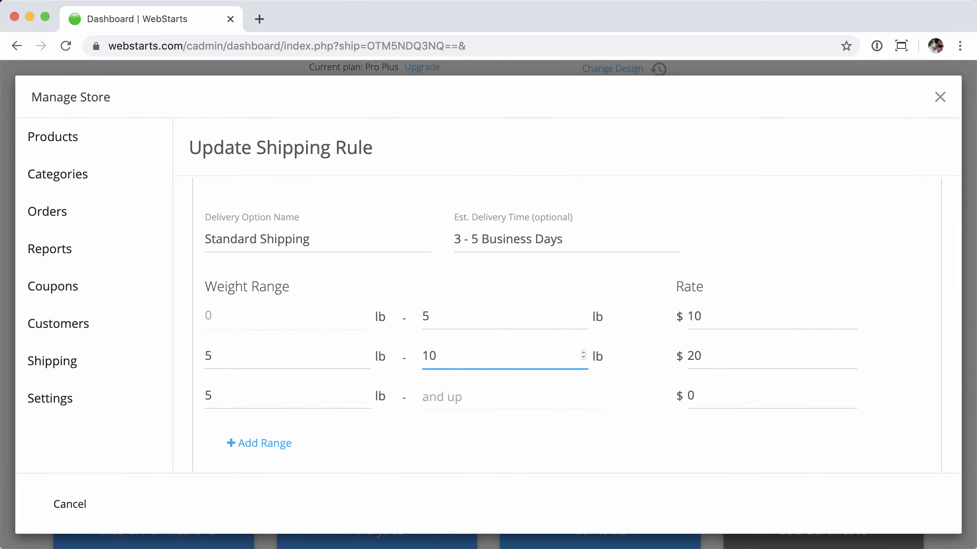
pyautogui.click(258, 399)
pyautogui.press('BackSpace')
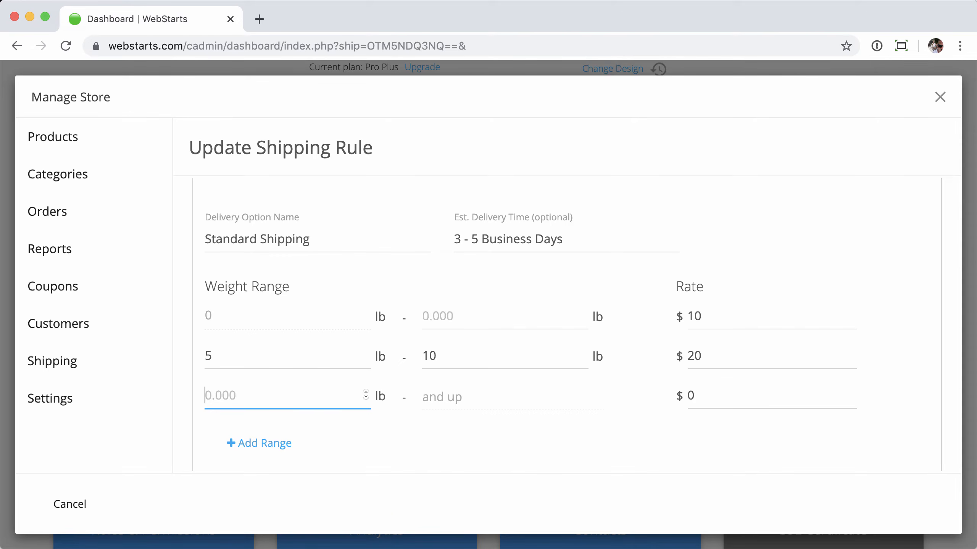
pyautogui.write('10')
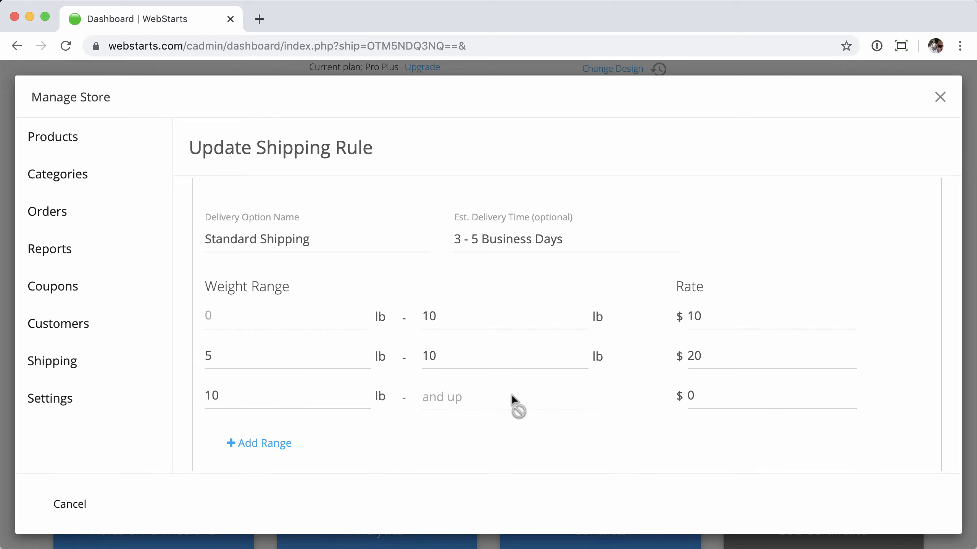
# - Set the Standard Shipping rate for 10 lb and up to $35
pyautogui.click(699, 394)
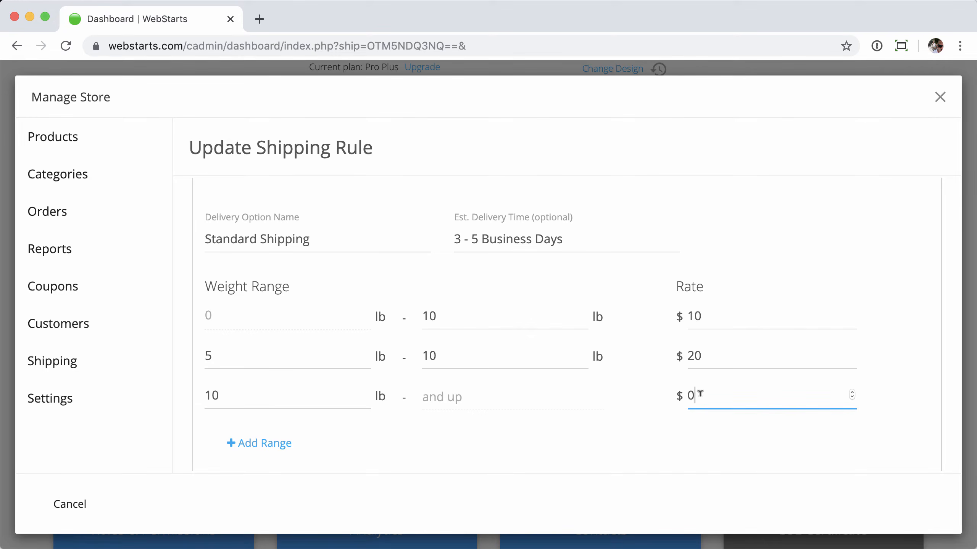
pyautogui.press('BackSpace')
pyautogui.write('35')
pyautogui.click(892, 383)
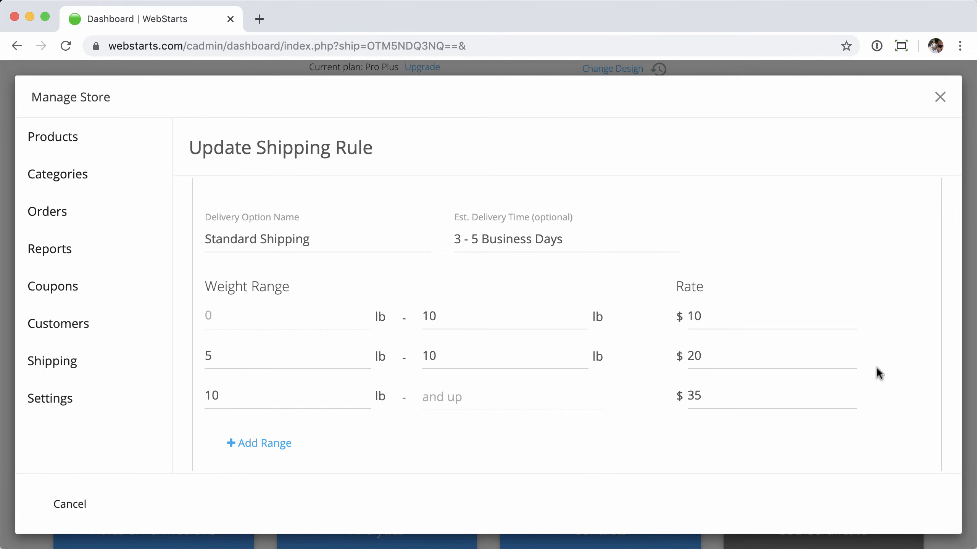
# - Add a weight range to 2 Day Air, entering limits of 5 lb, then 10 lb, and start the last range at 10 lb
pyautogui.scroll(-10, 876, 366)
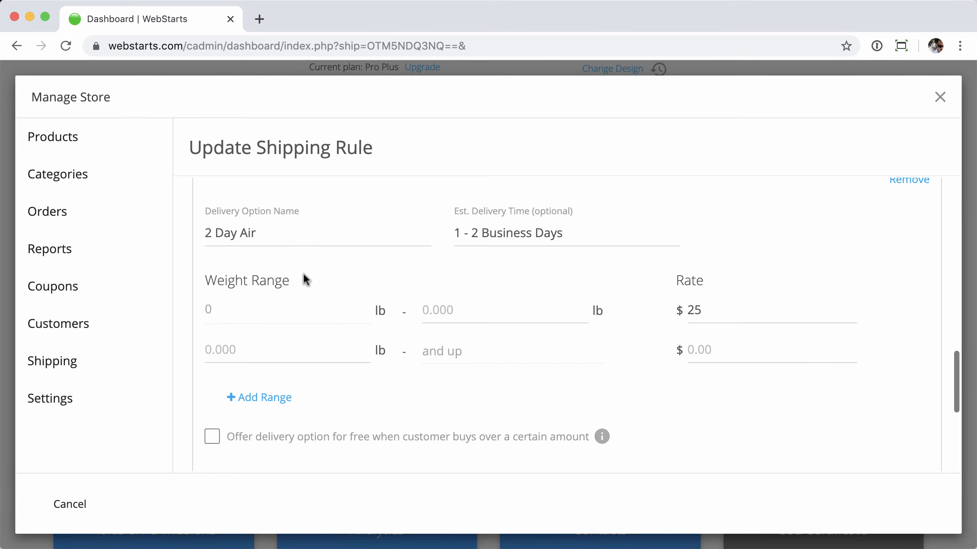
pyautogui.click(228, 398)
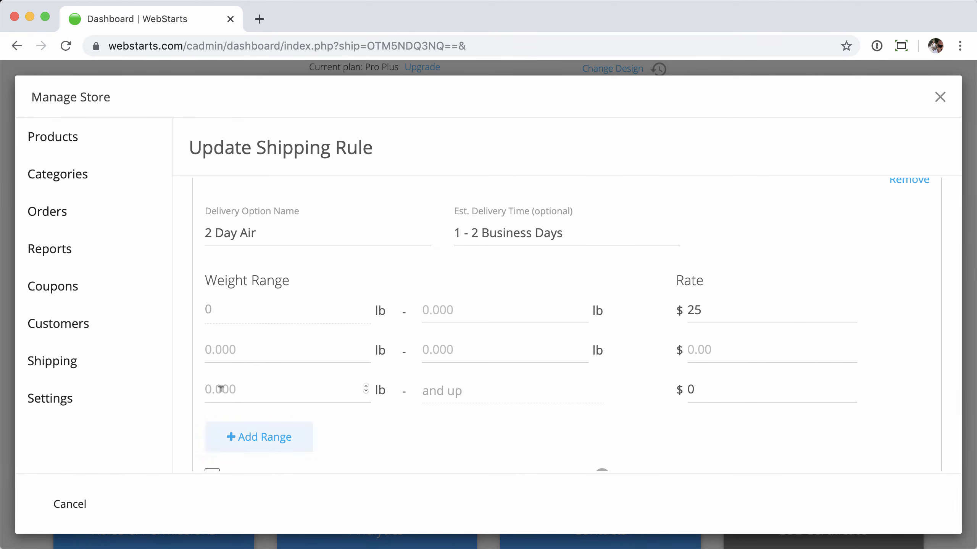
pyautogui.click(475, 309)
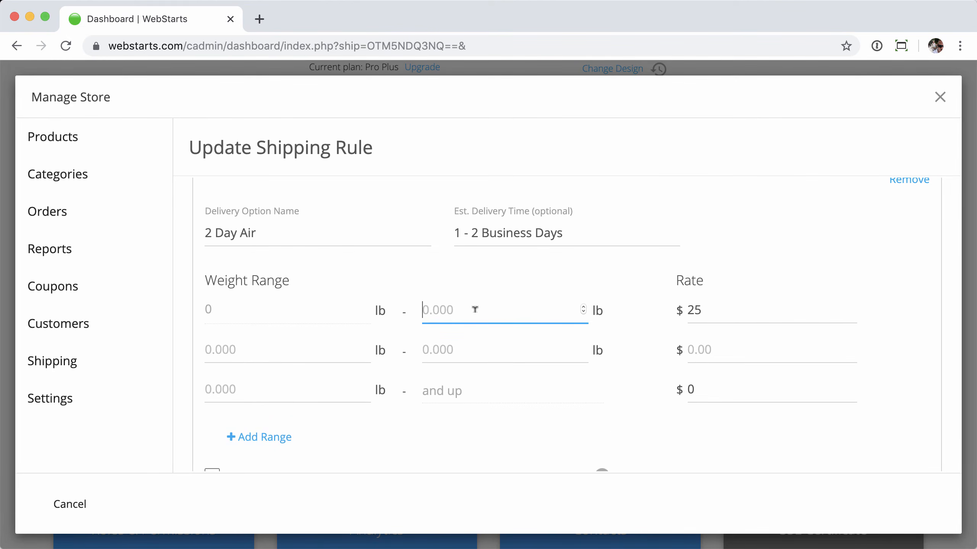
pyautogui.write('5')
pyautogui.click(493, 346)
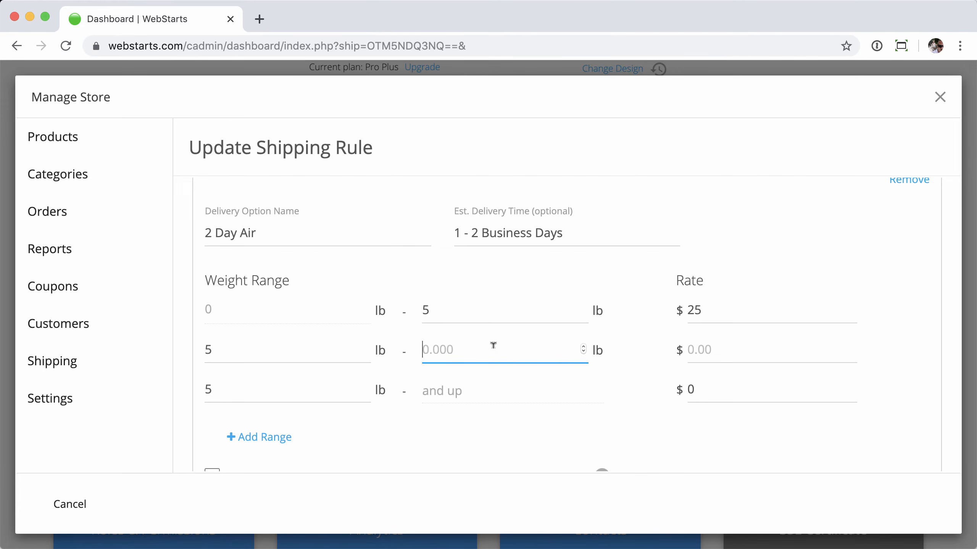
pyautogui.write('10')
pyautogui.click(319, 393)
pyautogui.press('BackSpace')
pyautogui.write('10')
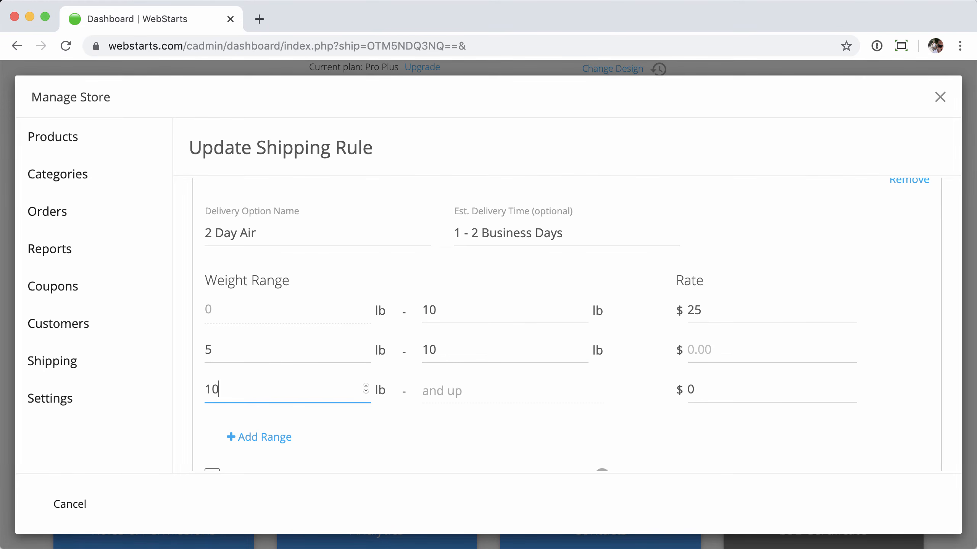
# - Set the 2 Day Air rates to $50 for 5 to 10 lb and $100 for 10 lb and up
pyautogui.click(708, 304)
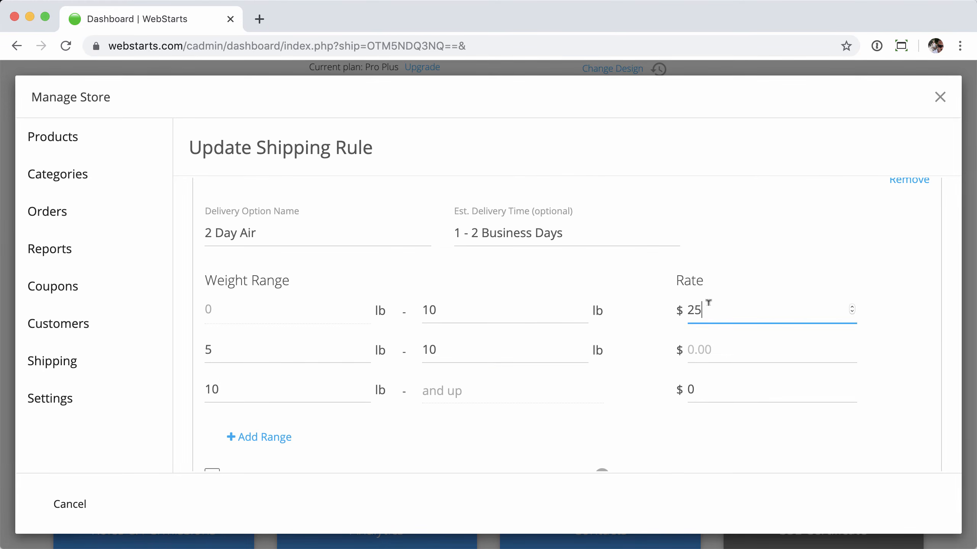
pyautogui.click(719, 349)
pyautogui.write('5')
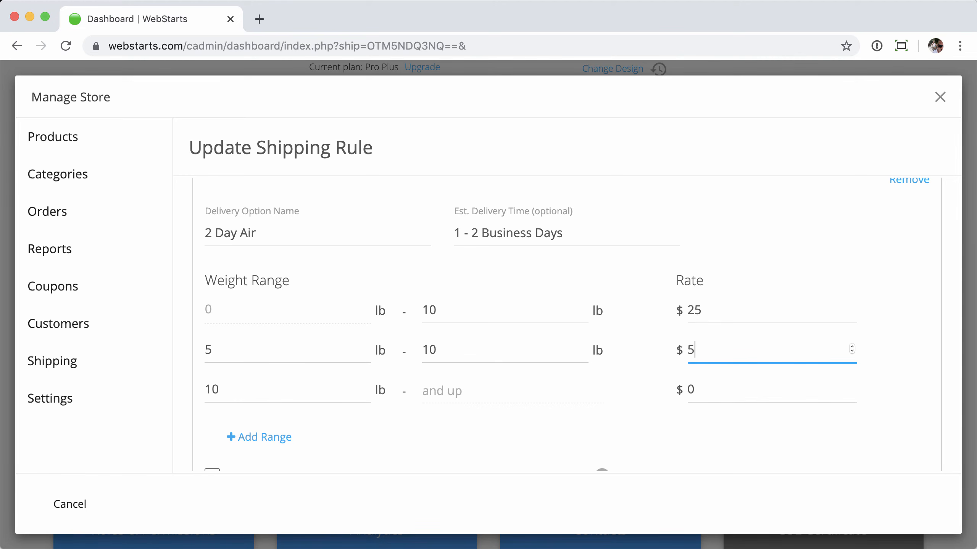
pyautogui.write('0')
pyautogui.click(712, 377)
pyautogui.press('BackSpace')
pyautogui.write('100')
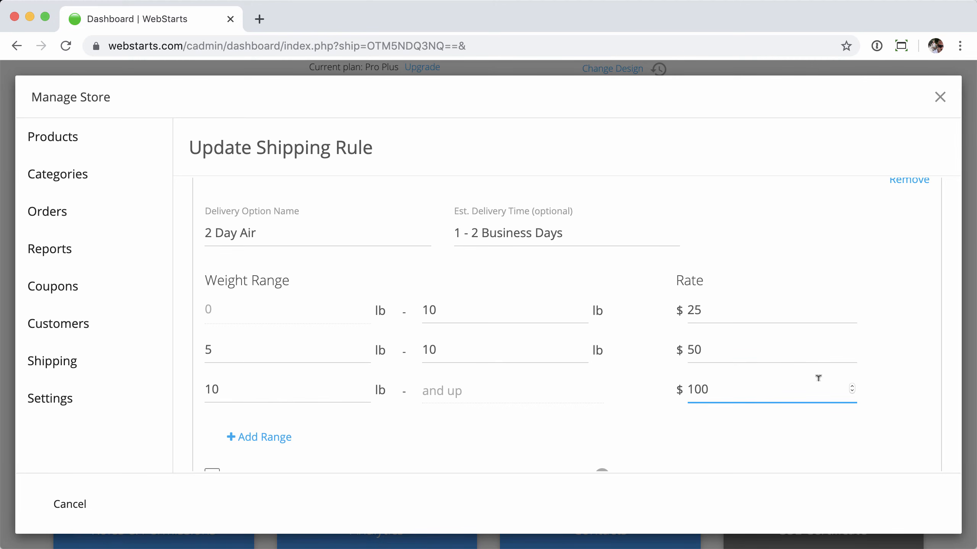
pyautogui.click(895, 391)
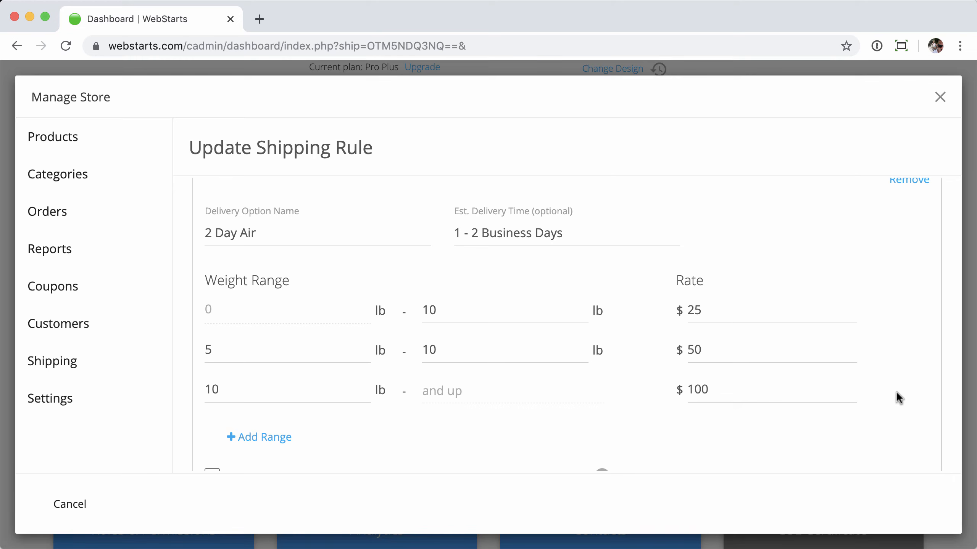
pyautogui.scroll(-4, 892, 375)
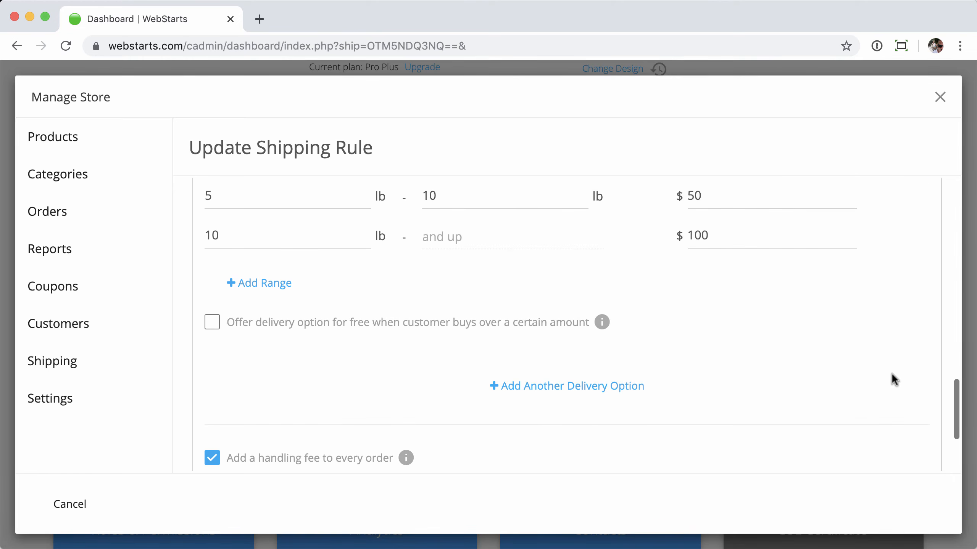
pyautogui.scroll(8, 368, 321)
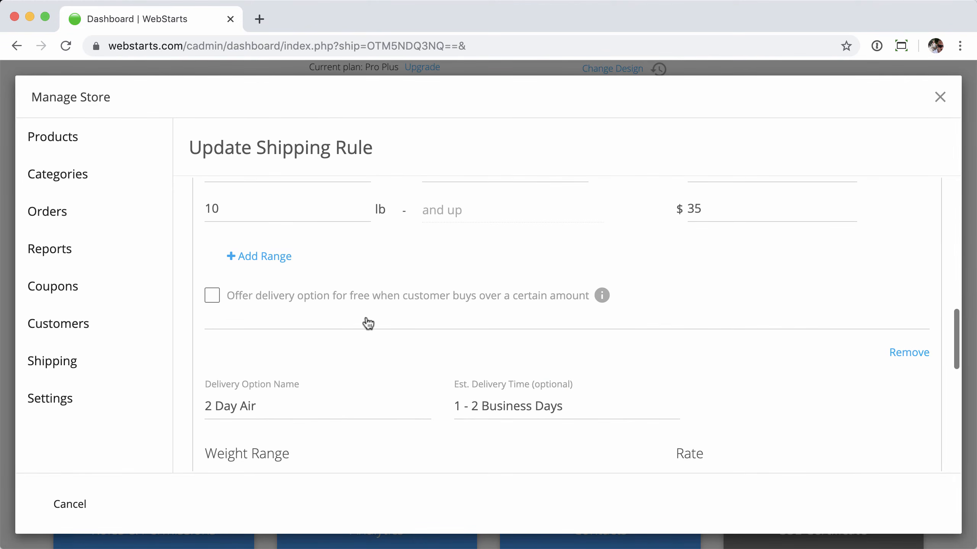
pyautogui.scroll(2, 738, 296)
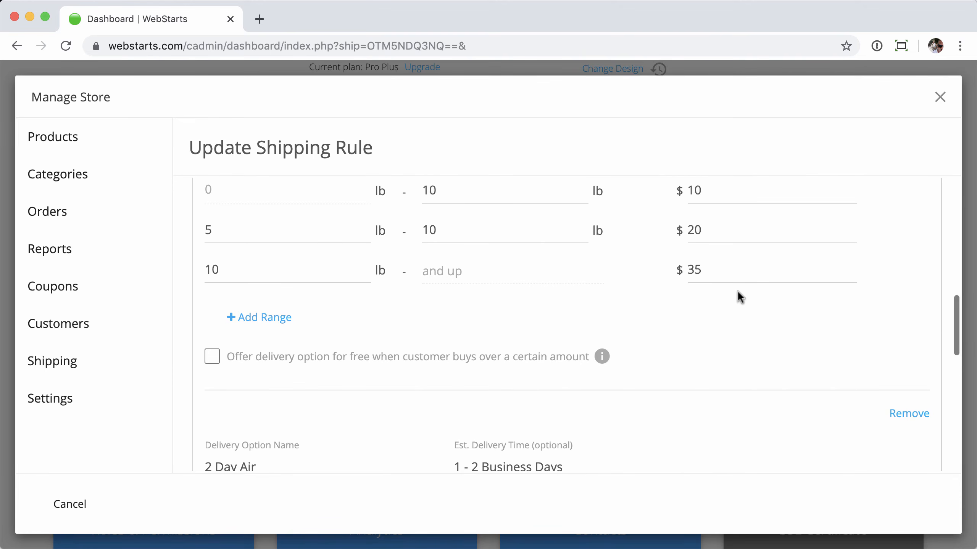
# - Remove the handling fee from every order and save the weight-based Domestic shipping rule
pyautogui.scroll(-10, 737, 290)
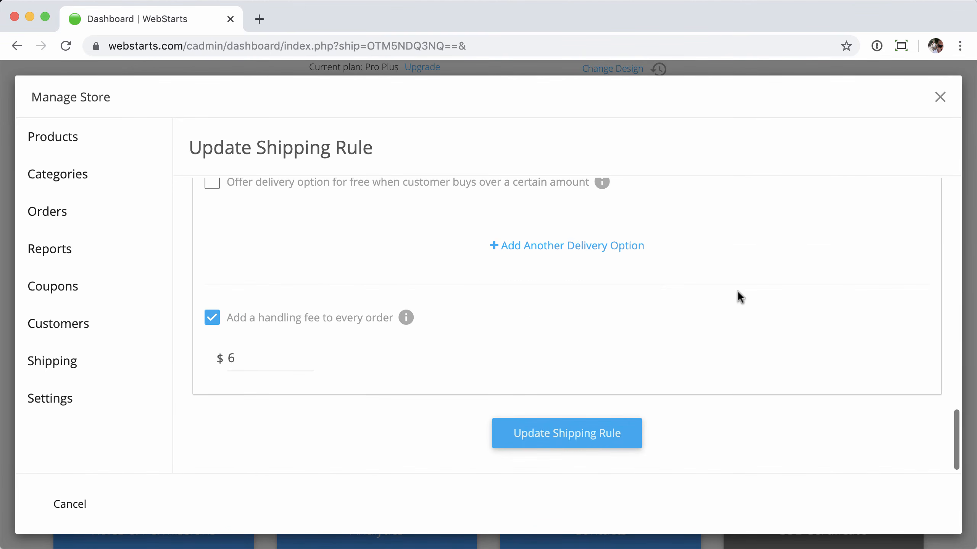
pyautogui.click(212, 318)
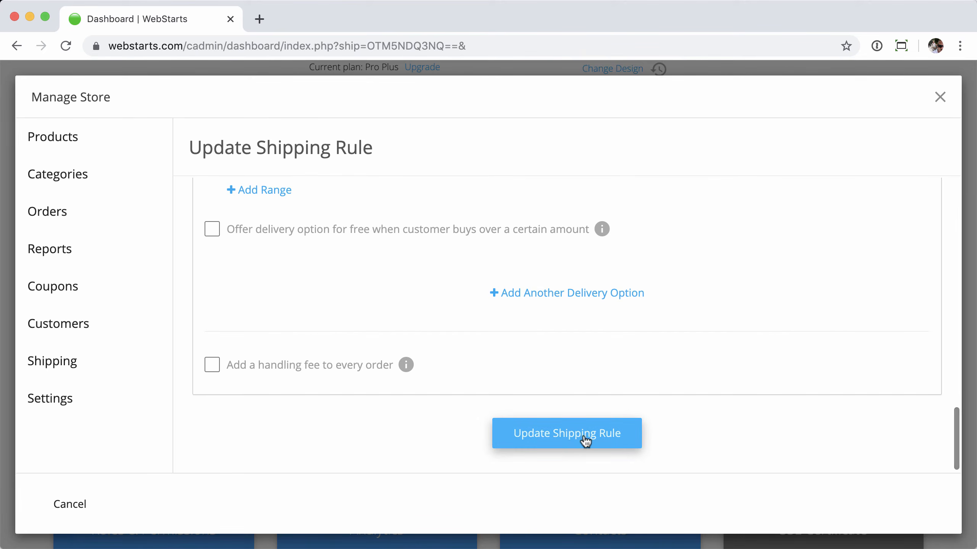
pyautogui.click(569, 434)
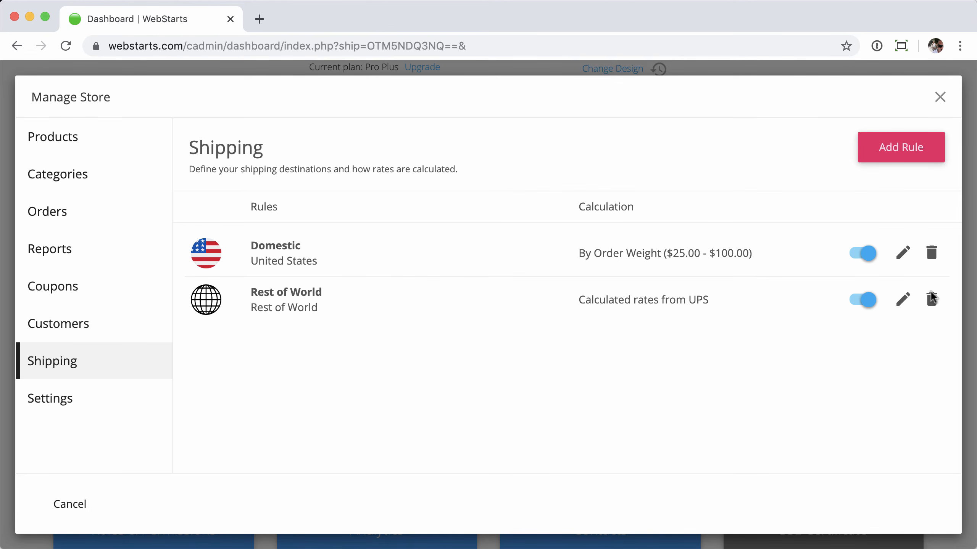
# - Reopen the Domestic shipping rule for editing and change its shipping option to UPS automatically calculated rates
pyautogui.click(902, 252)
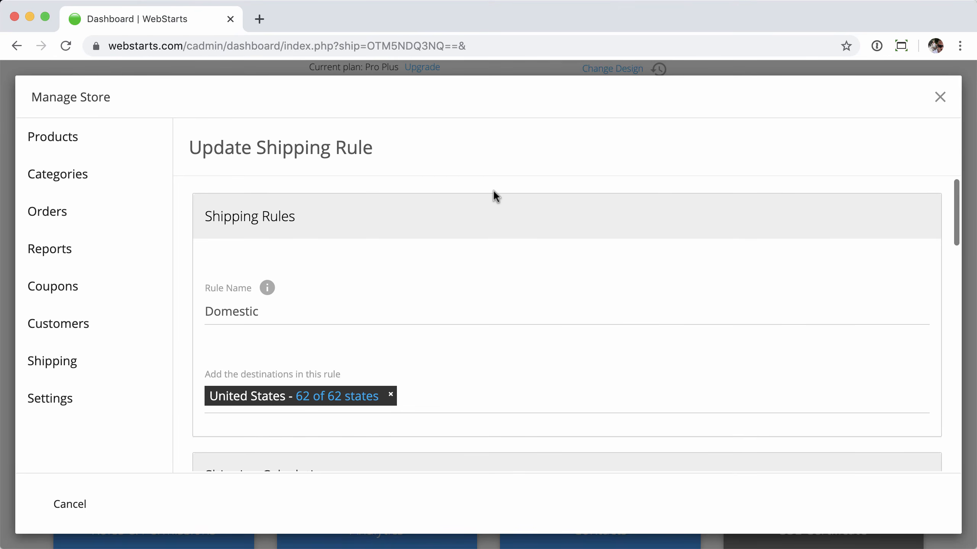
pyautogui.scroll(-6, 494, 191)
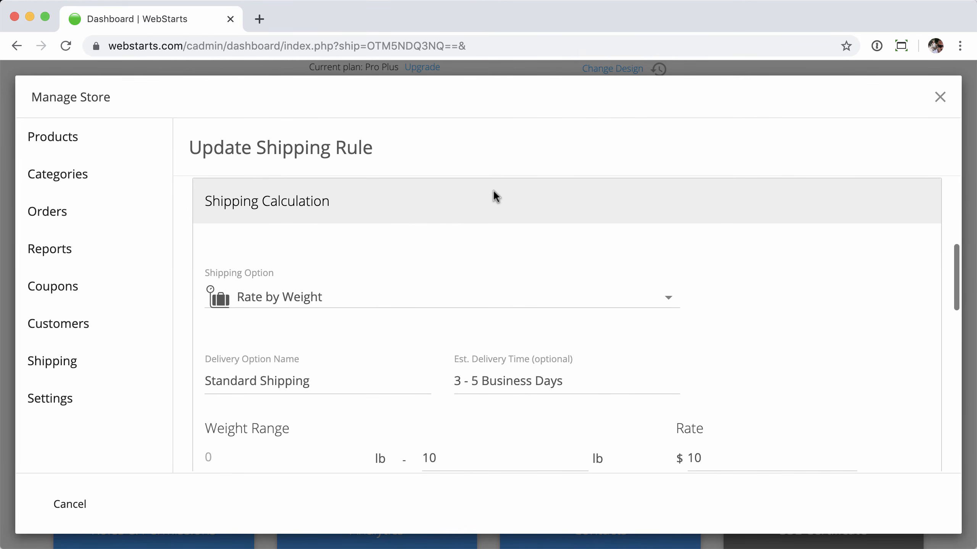
pyautogui.click(406, 296)
pyautogui.scroll(-4, 418, 384)
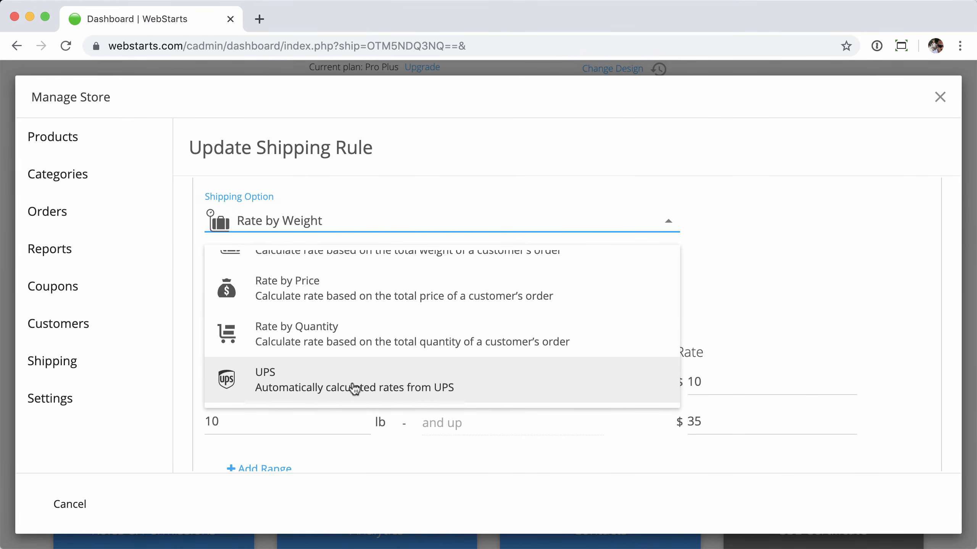
pyautogui.click(547, 381)
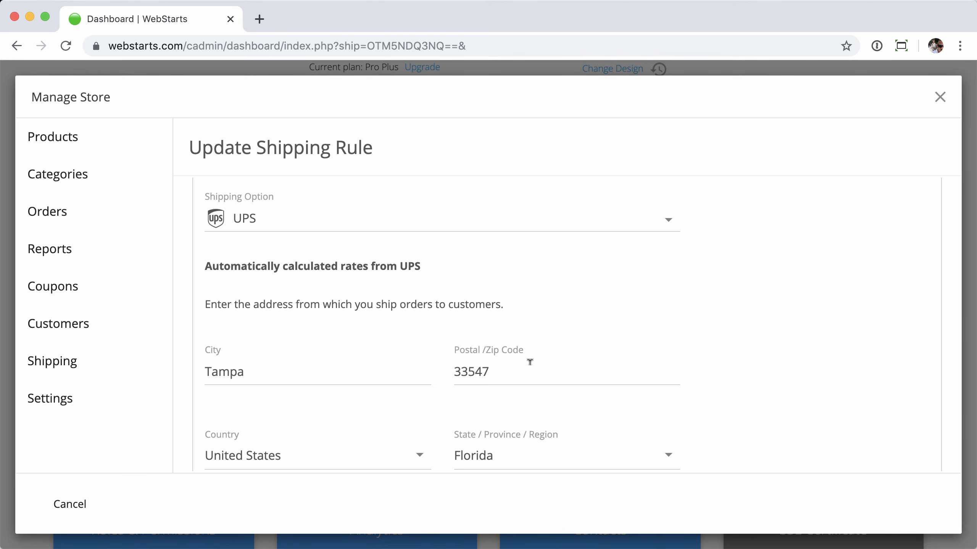
# - Check the ship-from city and postal code for the UPS rates, keep them, and save the Domestic shipping rule
pyautogui.scroll(-3, 831, 329)
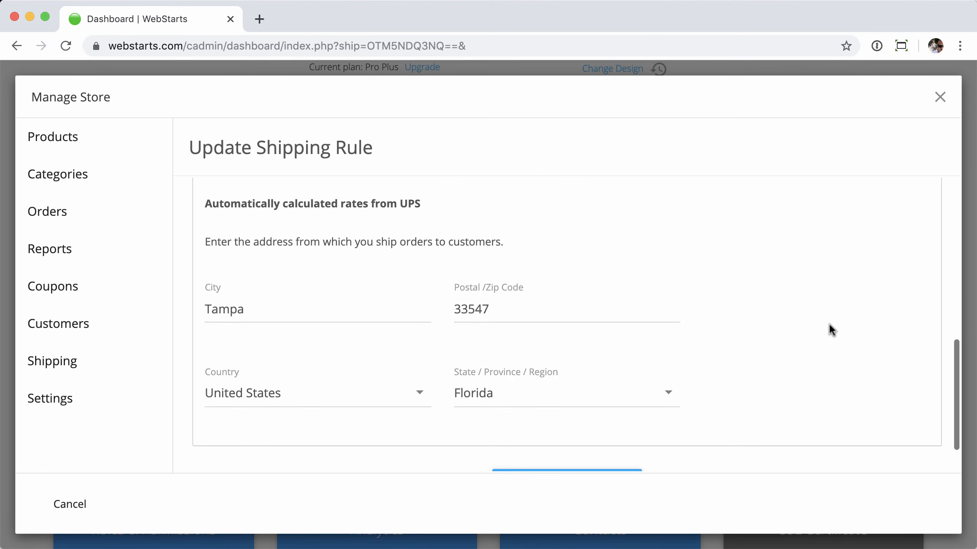
pyautogui.click(229, 309)
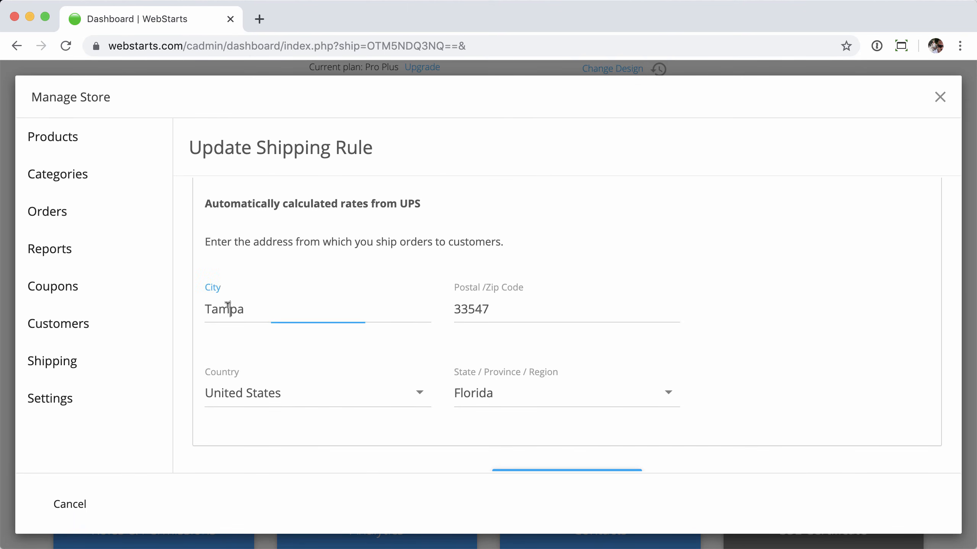
pyautogui.click(492, 306)
pyautogui.scroll(-2, 808, 357)
pyautogui.click(592, 427)
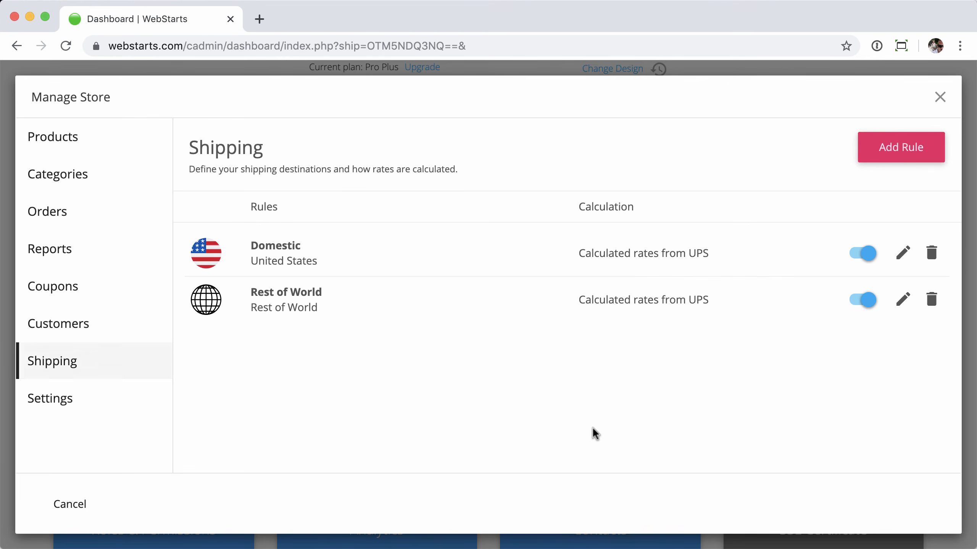